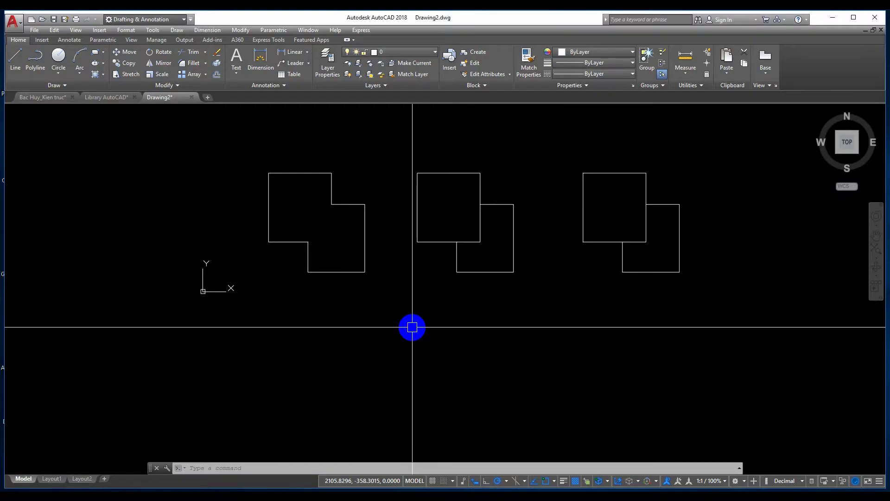
# Start HATCH and pick inside the left L-shaped outline as the hatch area
pyautogui.moveTo(351, 246); pyautogui.dragTo(327, 292, button='middle')
pyautogui.scroll(2, 328, 292)
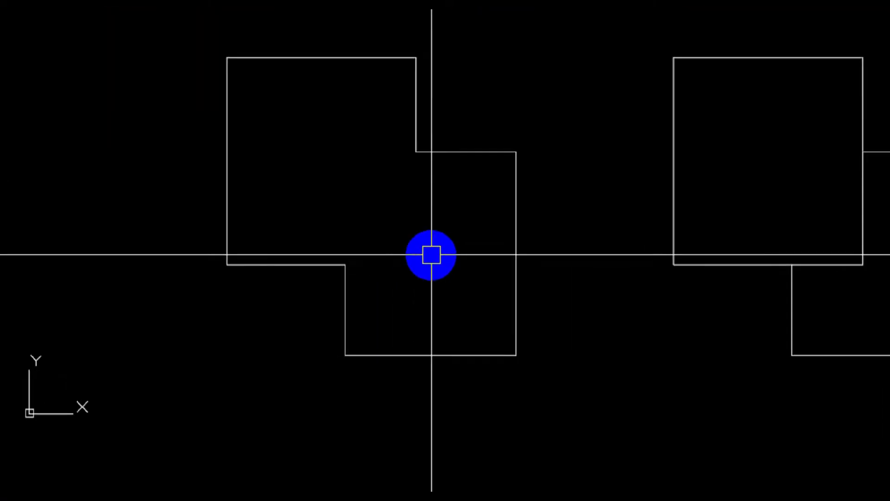
pyautogui.write('H')
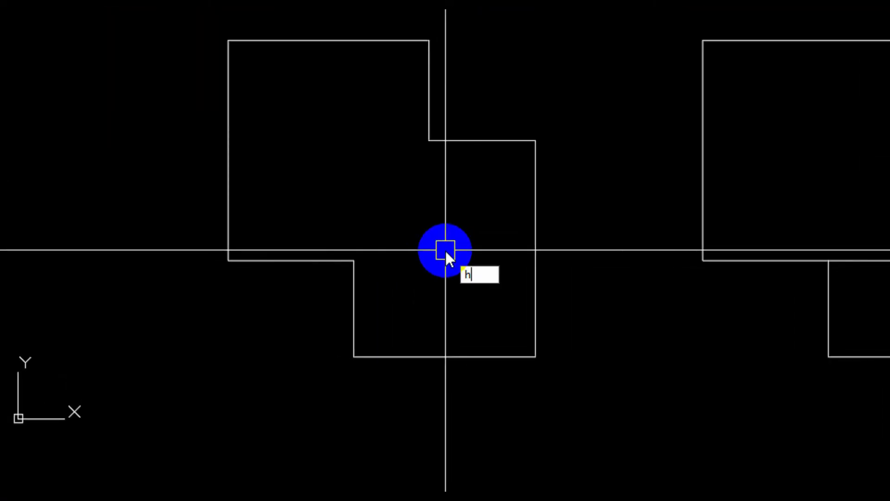
pyautogui.click(527, 291)
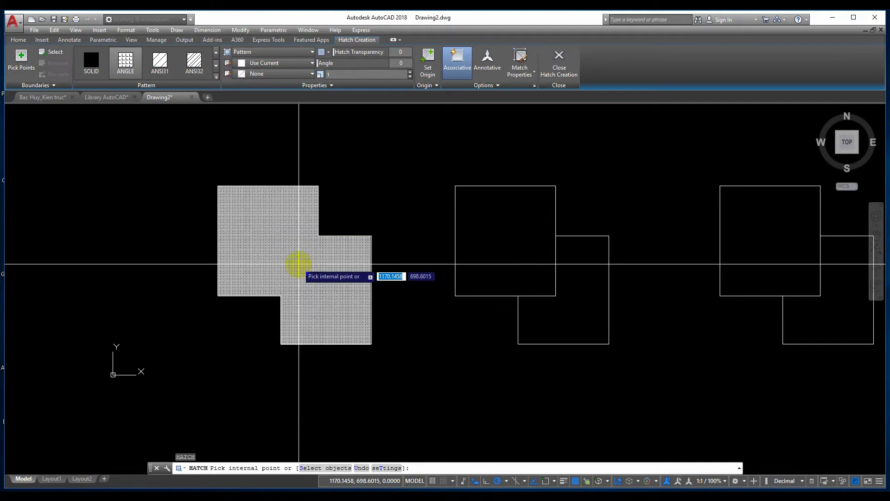
pyautogui.click(536, 242)
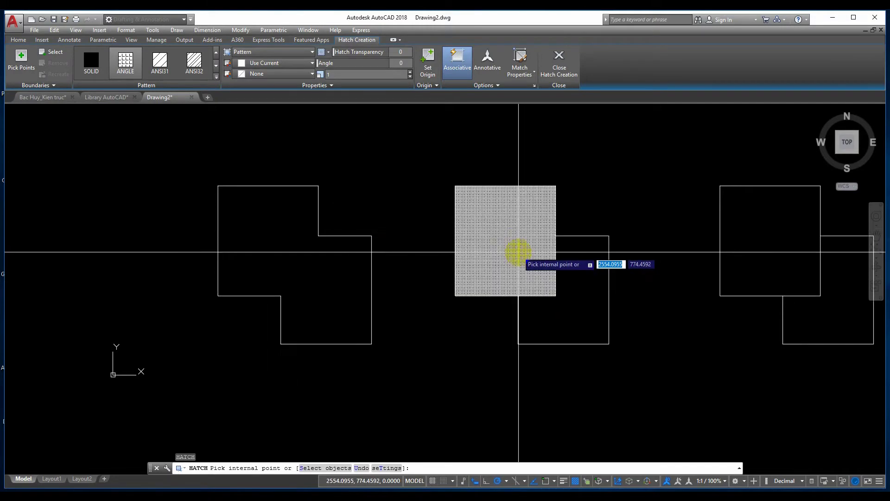
pyautogui.click(312, 256)
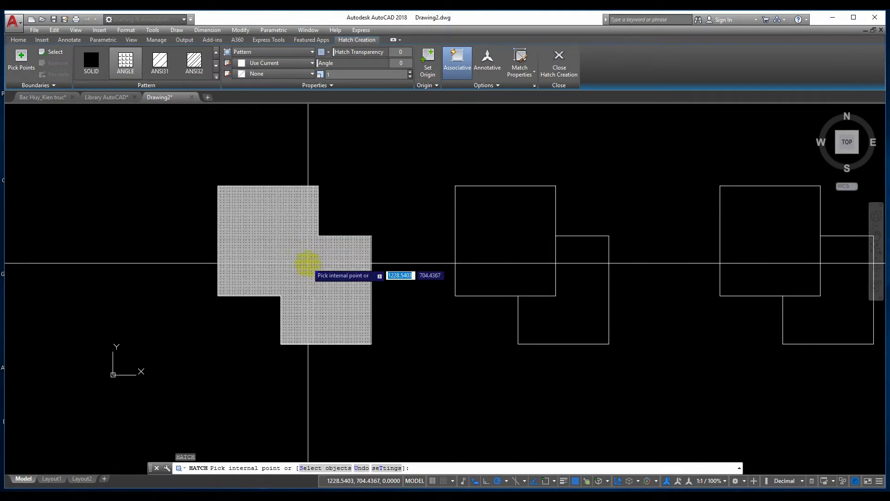
pyautogui.click(308, 263)
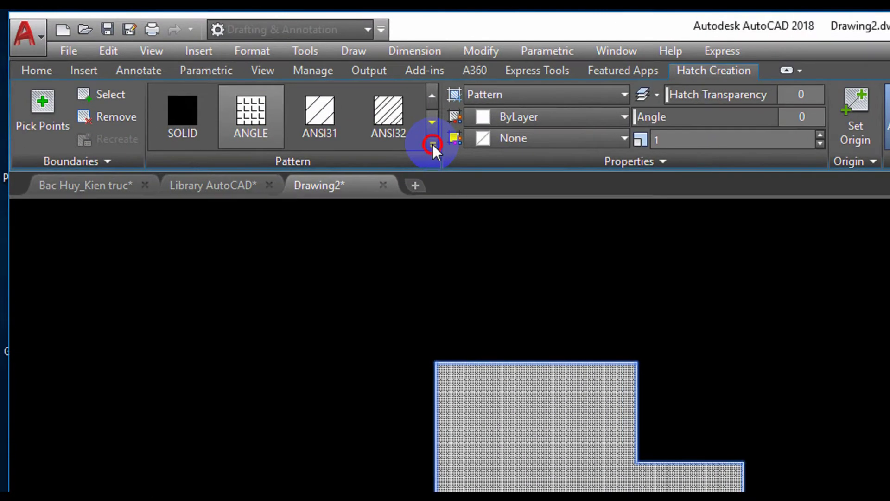
# Fill the left outline with the ANSI37 crosshatch at scale 50 and finish the hatch
pyautogui.click(216, 77)
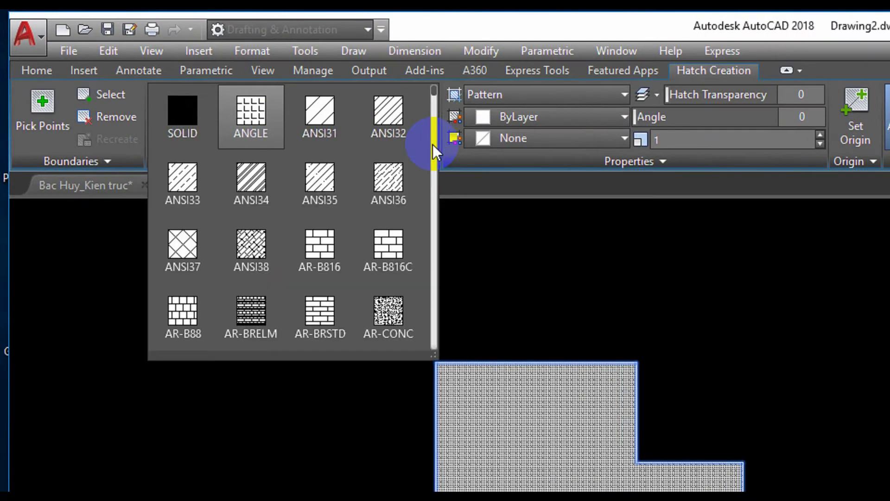
pyautogui.click(181, 245)
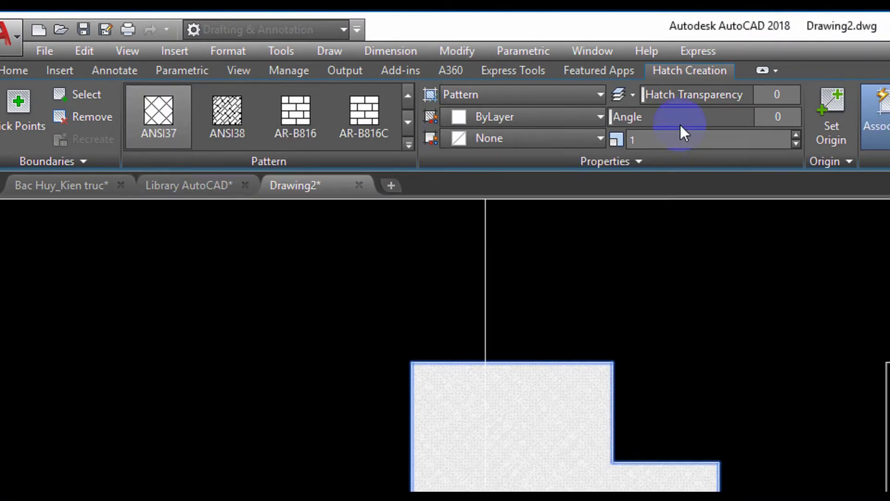
pyautogui.click(672, 139)
pyautogui.doubleClick(672, 139)
pyautogui.write('0')
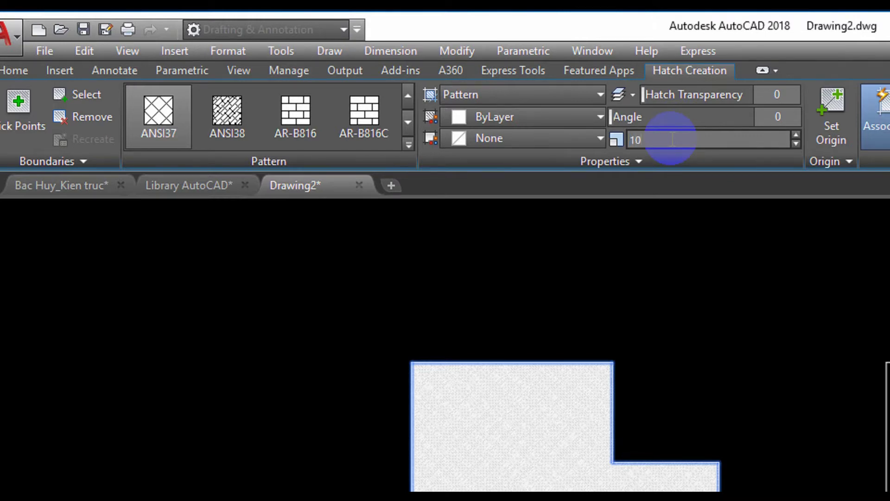
pyautogui.press('Return')
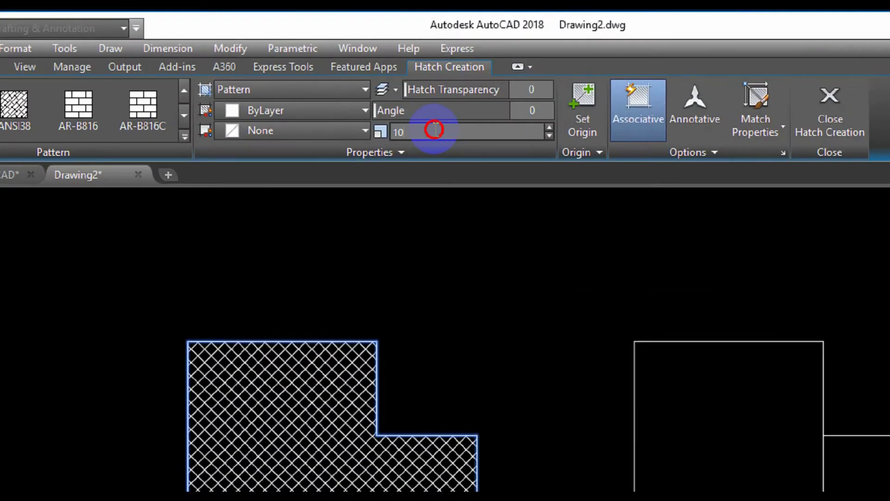
pyautogui.click(434, 130)
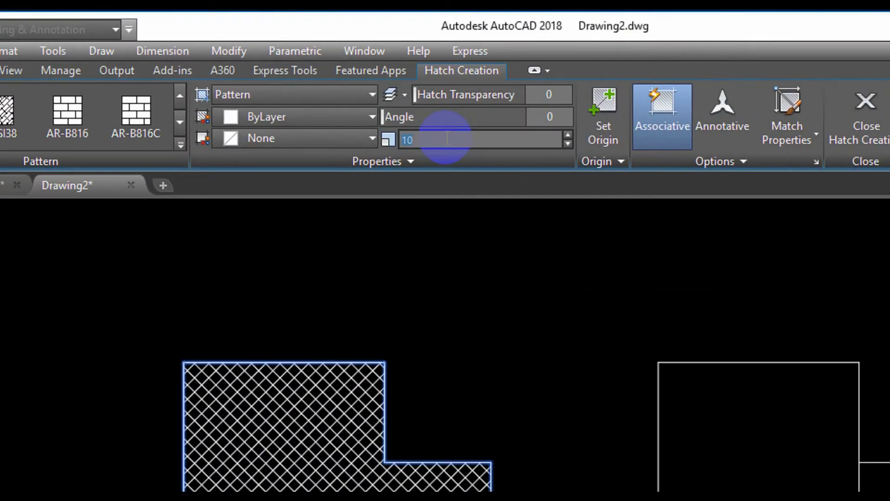
pyautogui.write('50')
pyautogui.press('Return')
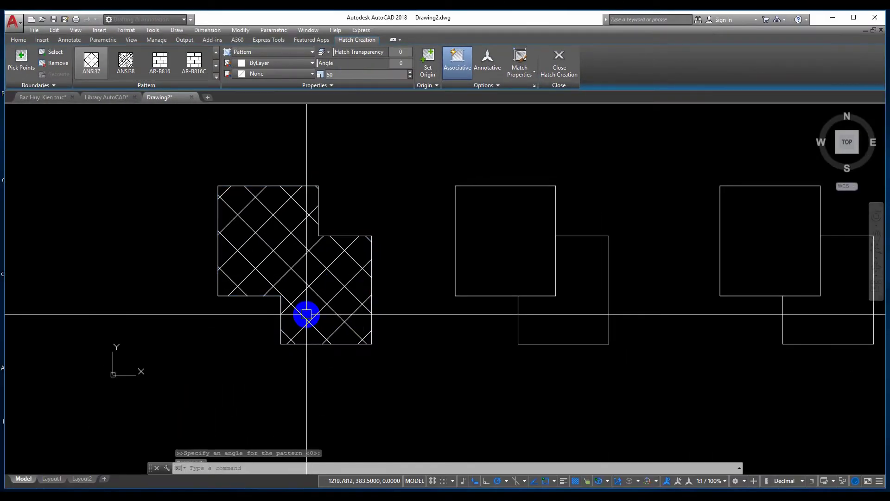
pyautogui.press('Return')
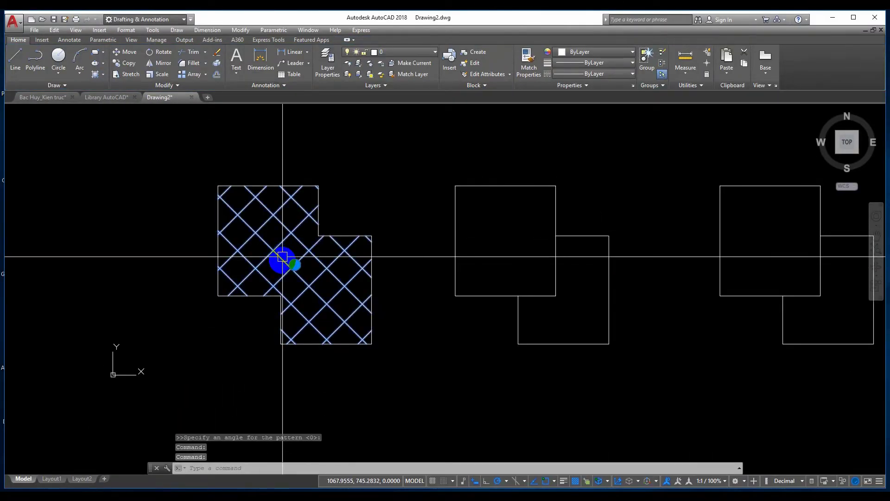
# Set the left ANSI37 hatch's Associative property to No in Quick Properties
pyautogui.click(282, 257)
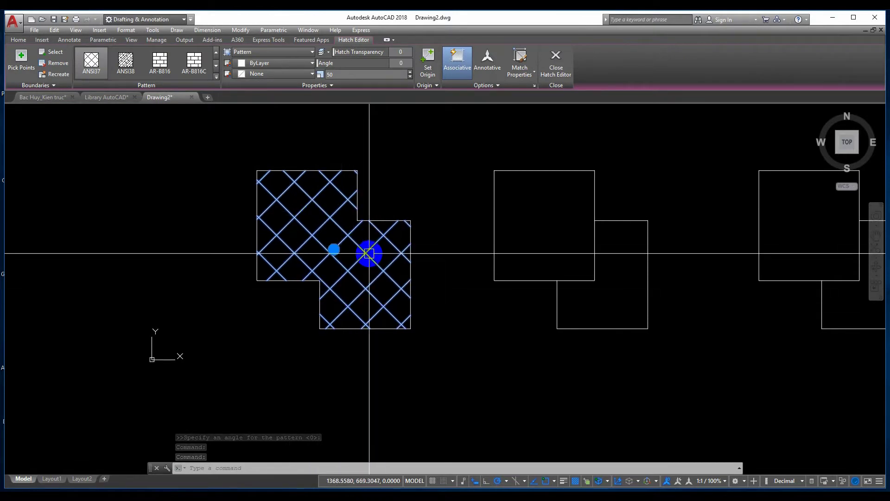
pyautogui.hotkey('ctrl', 'shift', 'p')
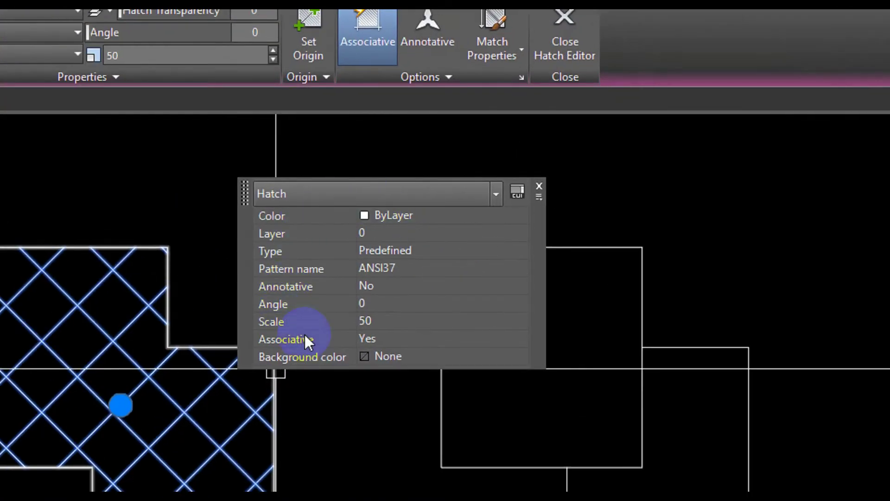
pyautogui.click(385, 342)
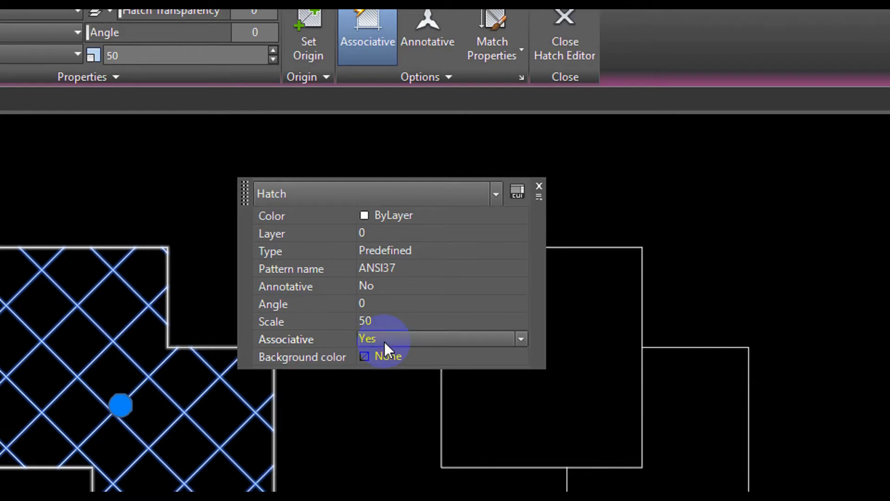
pyautogui.click(385, 341)
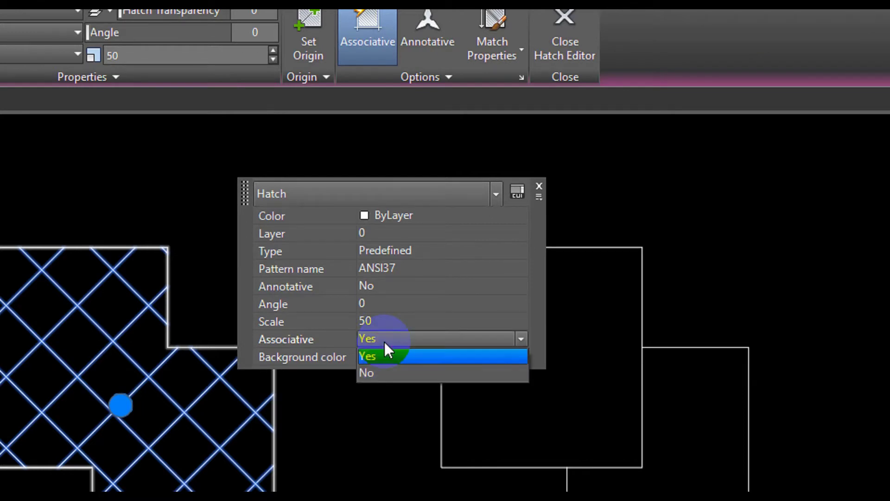
pyautogui.click(375, 372)
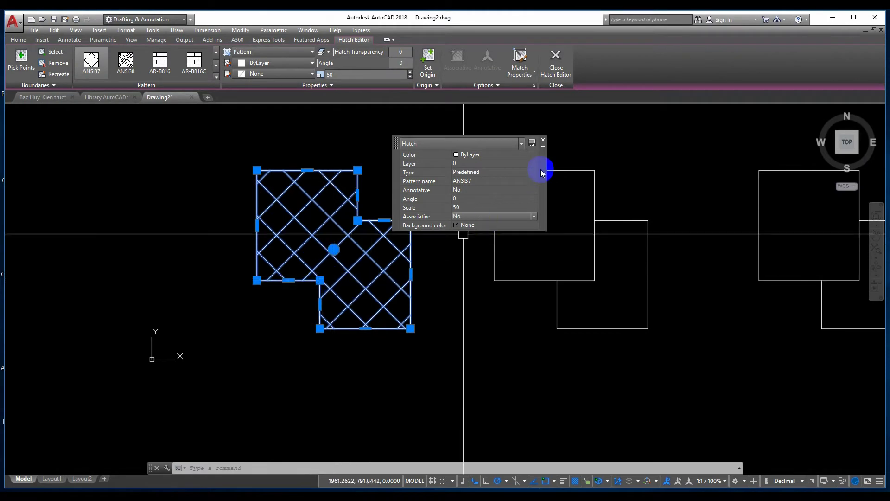
pyautogui.click(543, 141)
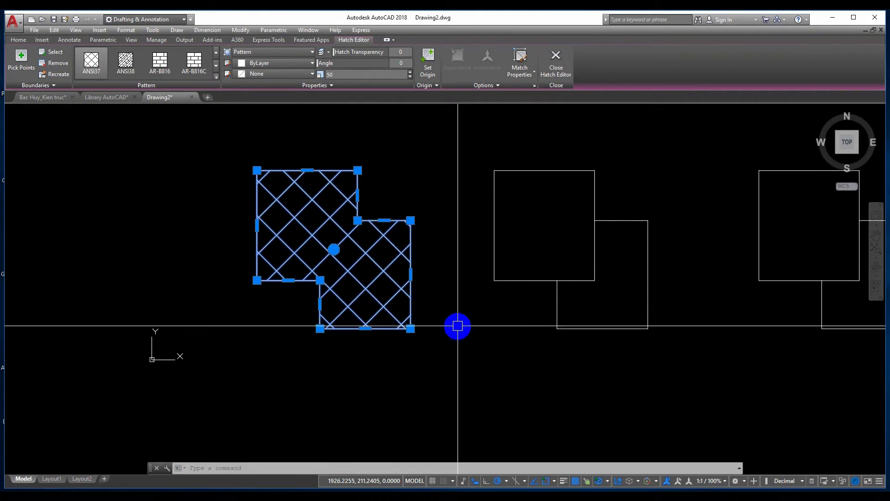
pyautogui.click(410, 274)
pyautogui.click(382, 273)
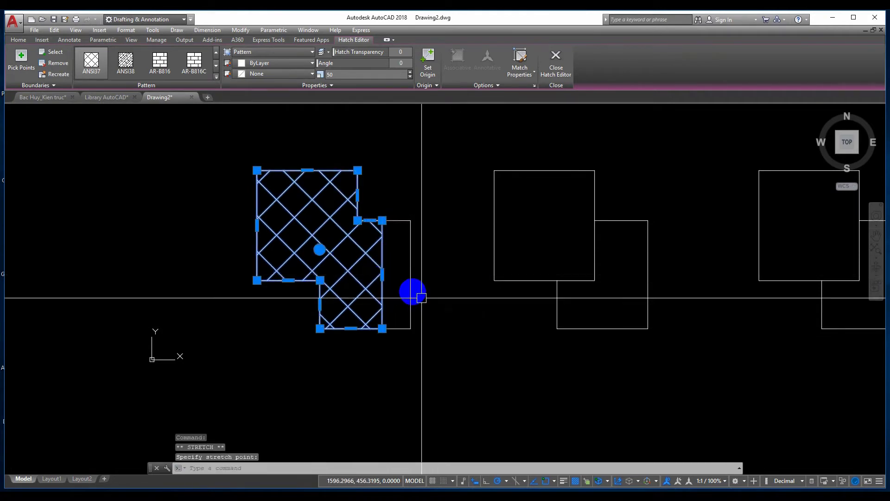
pyautogui.click(382, 273)
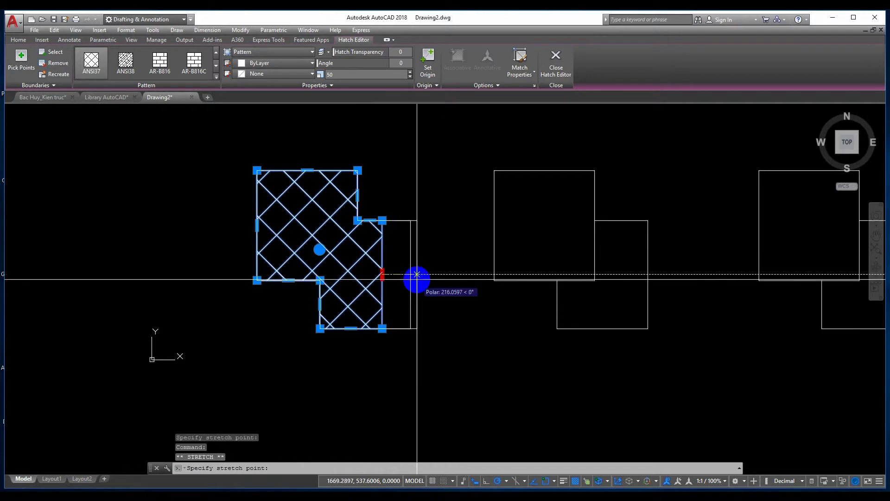
pyautogui.click(410, 274)
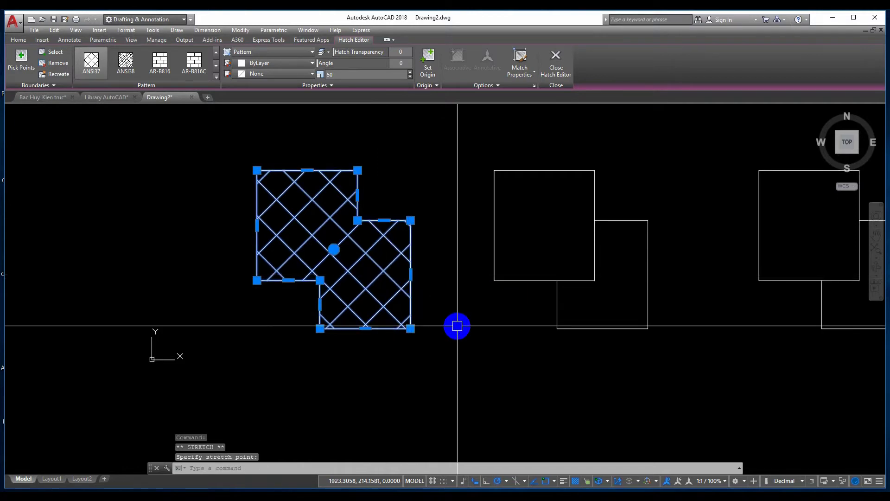
pyautogui.click(307, 170)
pyautogui.click(308, 204)
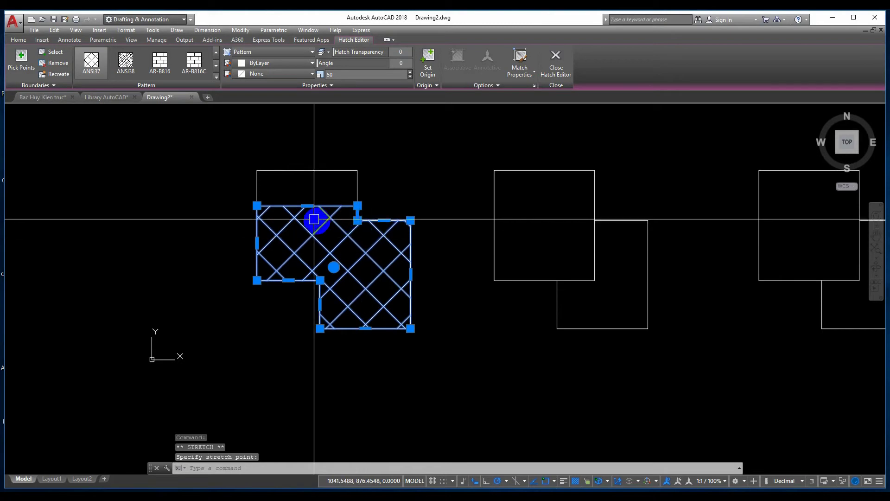
pyautogui.click(307, 205)
pyautogui.click(307, 170)
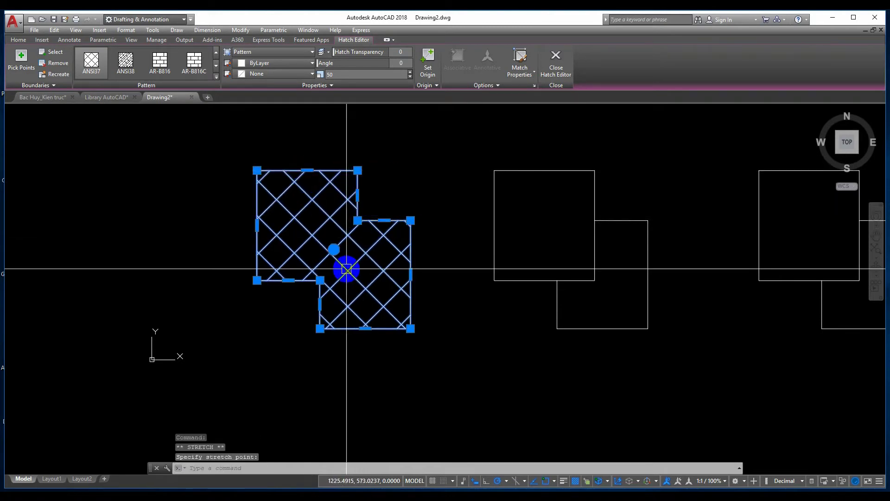
# Clear the selection and pan to centre the middle outline
pyautogui.press('Escape')
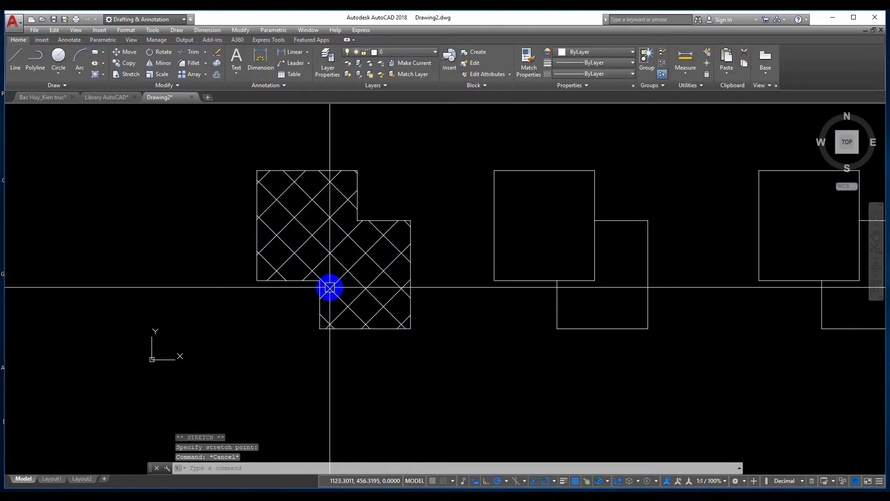
pyautogui.write('1')
pyautogui.press('Escape')
pyautogui.scroll(-3, 356, 312)
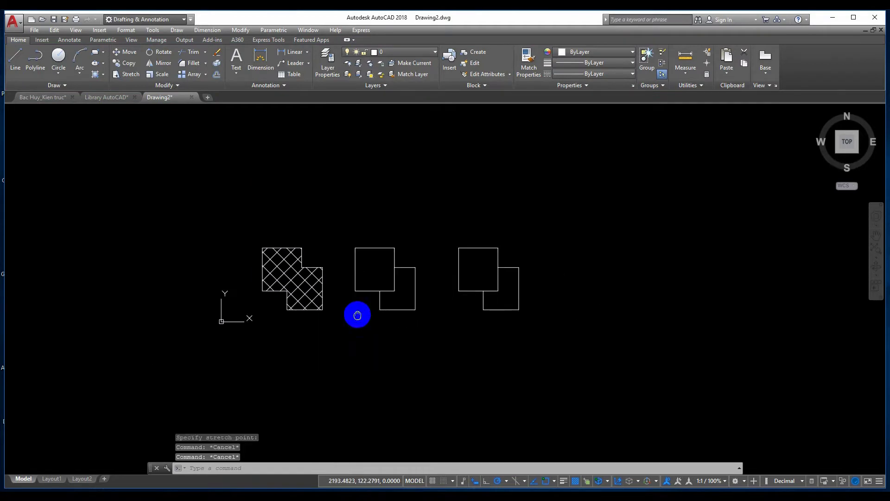
pyautogui.scroll(3, 421, 290)
pyautogui.moveTo(421, 291); pyautogui.dragTo(371, 299, button='middle')
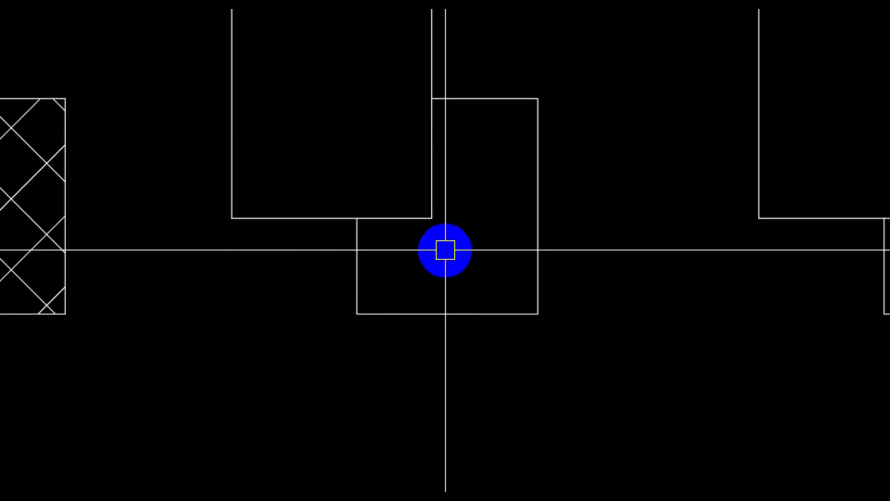
# Start a hatch in the middle pair's upper square using the AR-B816 brick pattern
pyautogui.write('H')
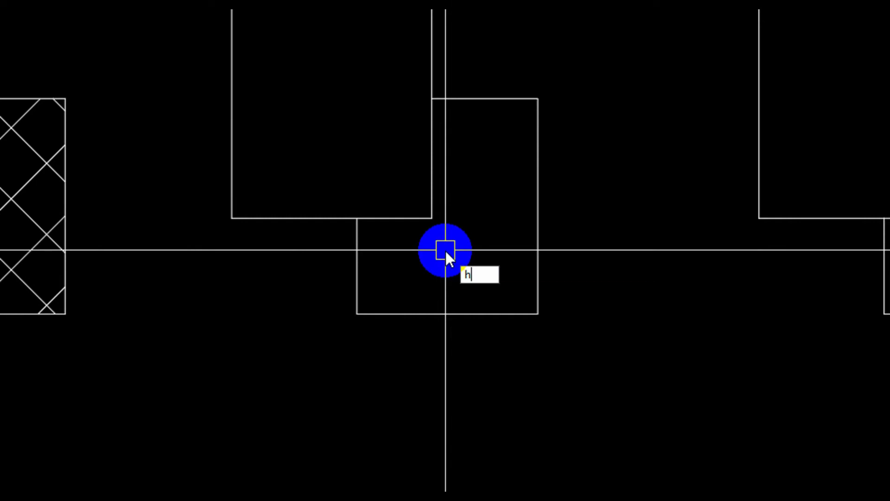
pyautogui.press('Return')
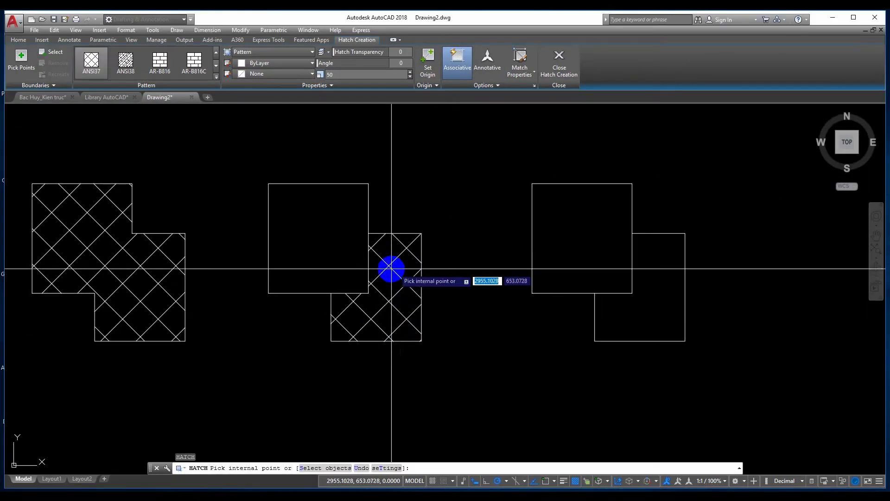
pyautogui.click(327, 213)
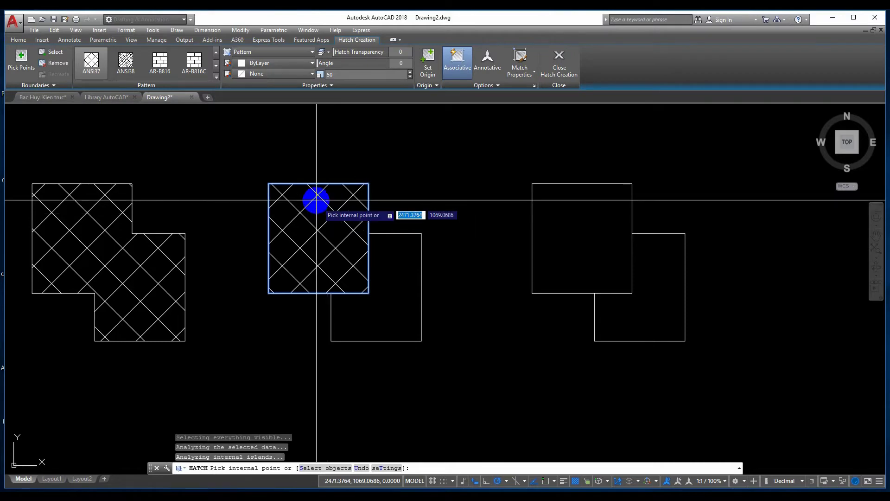
pyautogui.click(160, 64)
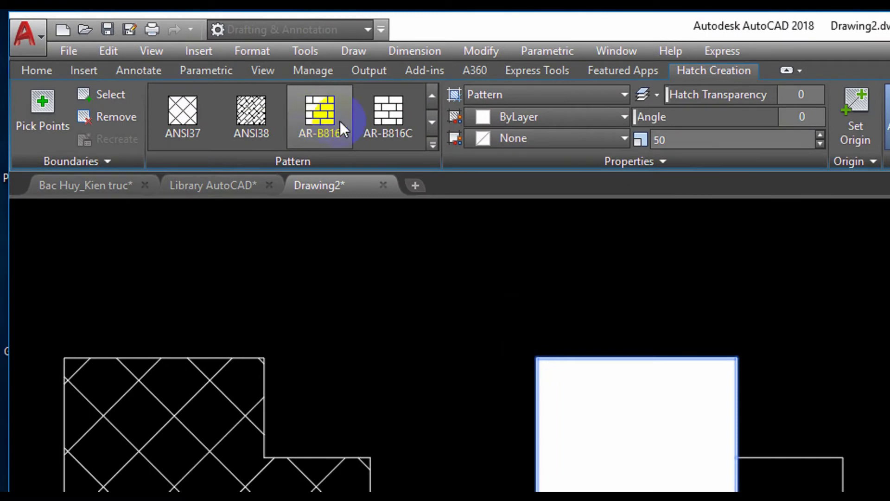
# Try hatch scales of 1 and 10000 on the brick hatch
pyautogui.click(693, 137)
pyautogui.write('100')
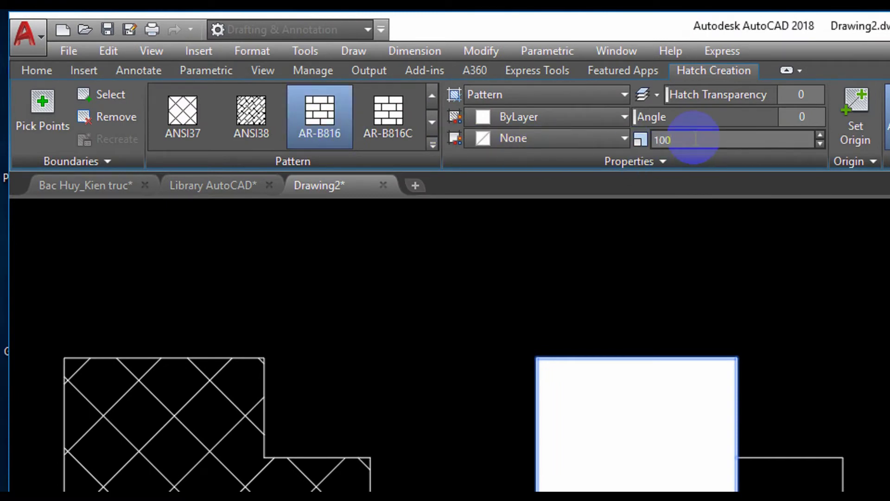
pyautogui.write('0')
pyautogui.press('Return')
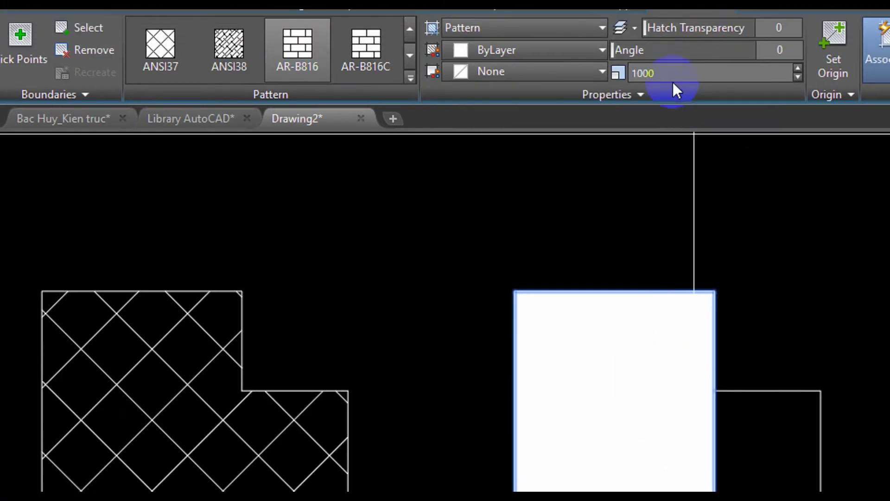
pyautogui.write('1')
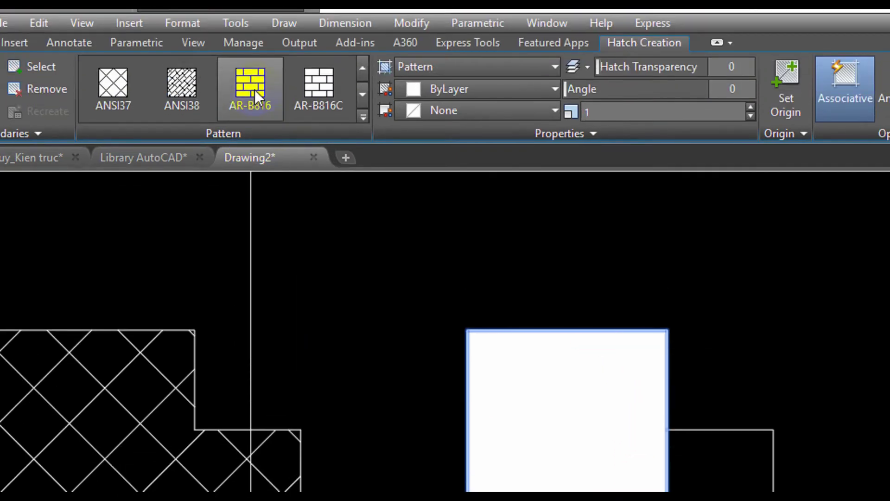
pyautogui.click(255, 92)
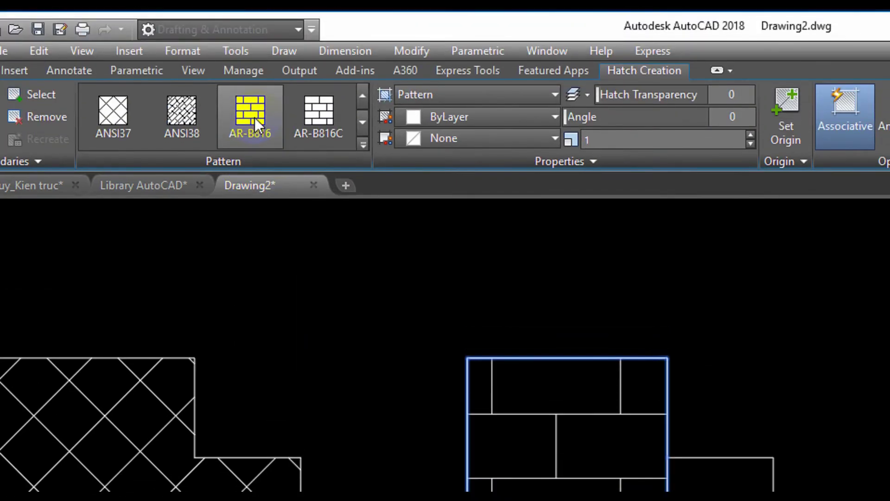
pyautogui.click(617, 143)
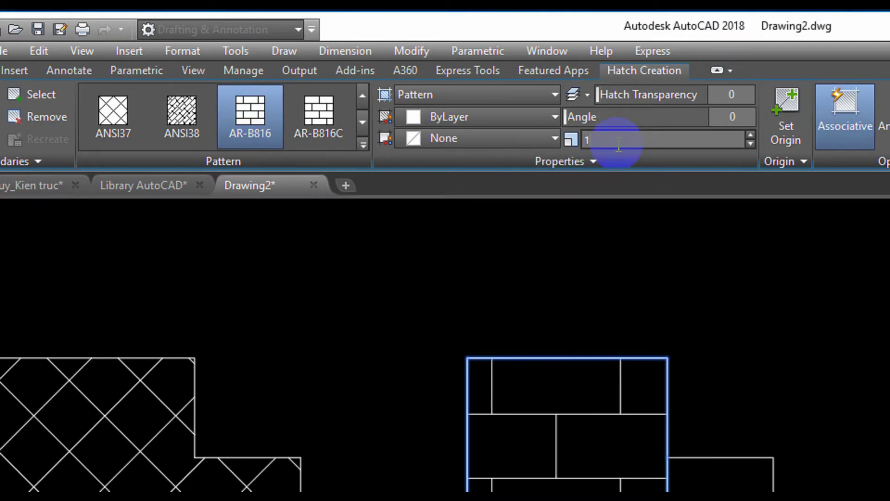
pyautogui.write('0000')
pyautogui.press('Return')
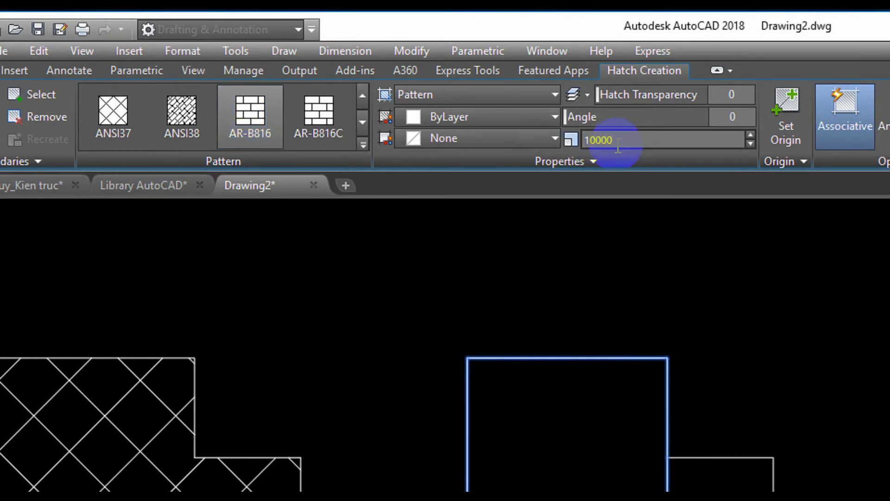
# Try scale 0.1, then settle the brick hatch at scale 1 and finish it
pyautogui.doubleClick(621, 143)
pyautogui.write('1')
pyautogui.click(606, 138)
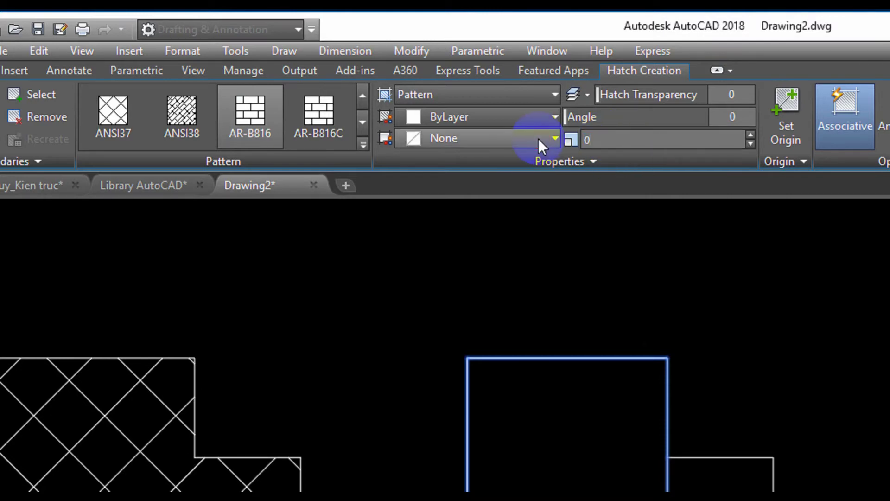
pyautogui.write('.1')
pyautogui.press('Return')
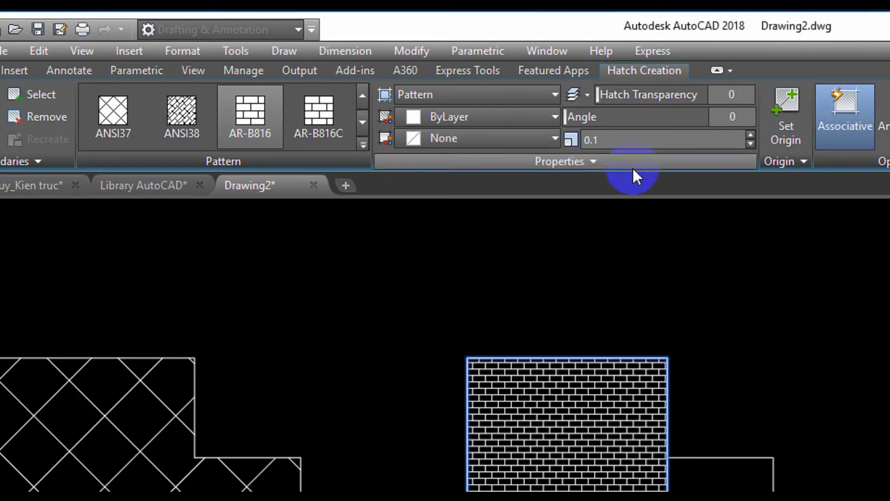
pyautogui.click(586, 139)
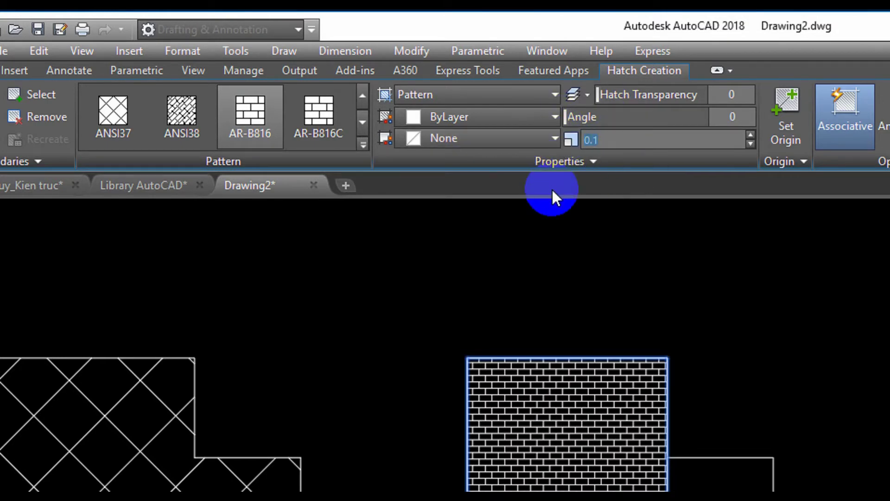
pyautogui.click(665, 136)
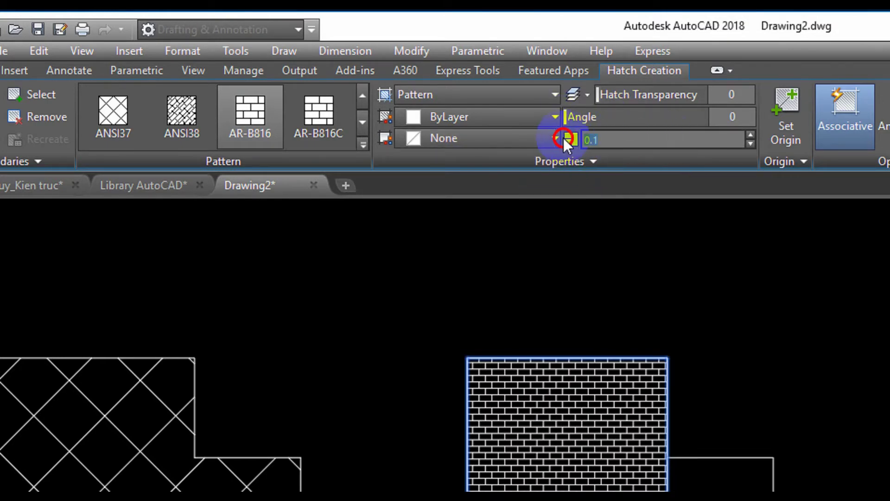
pyautogui.press('BackSpace')
pyautogui.press('BackSpace')
pyautogui.press('BackSpace')
pyautogui.write('1')
pyautogui.press('Return')
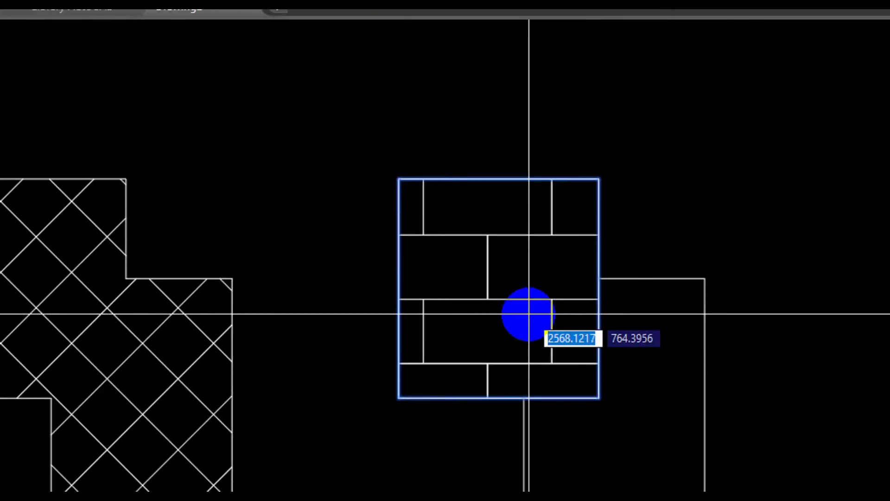
pyautogui.press('Return')
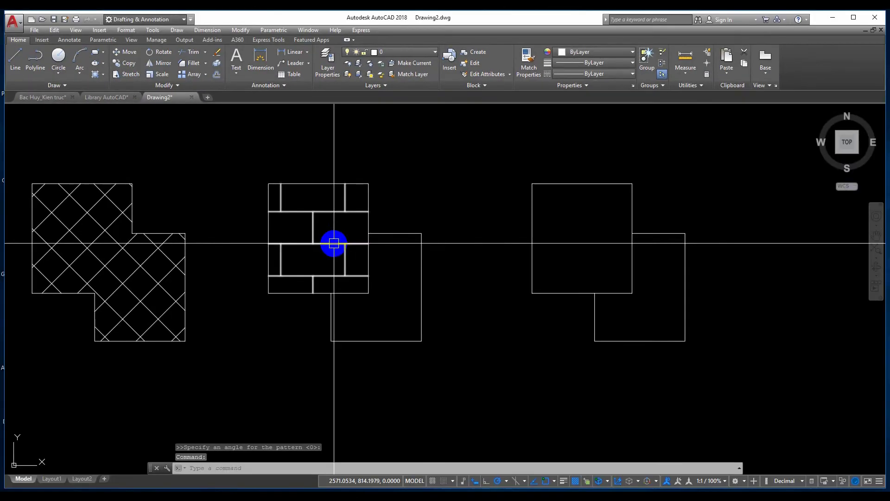
# Change the selected brick hatch's scale to 0.5
pyautogui.click(333, 243)
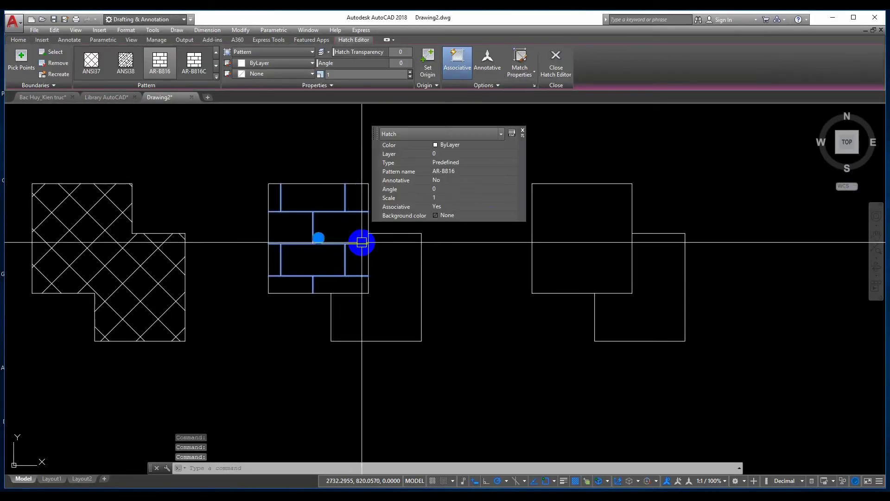
pyautogui.click(442, 199)
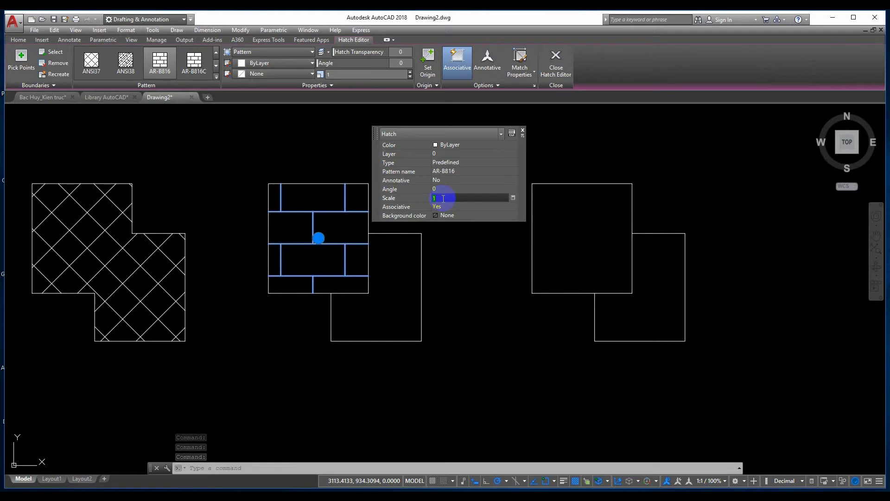
pyautogui.write('0.5')
pyautogui.press('Return')
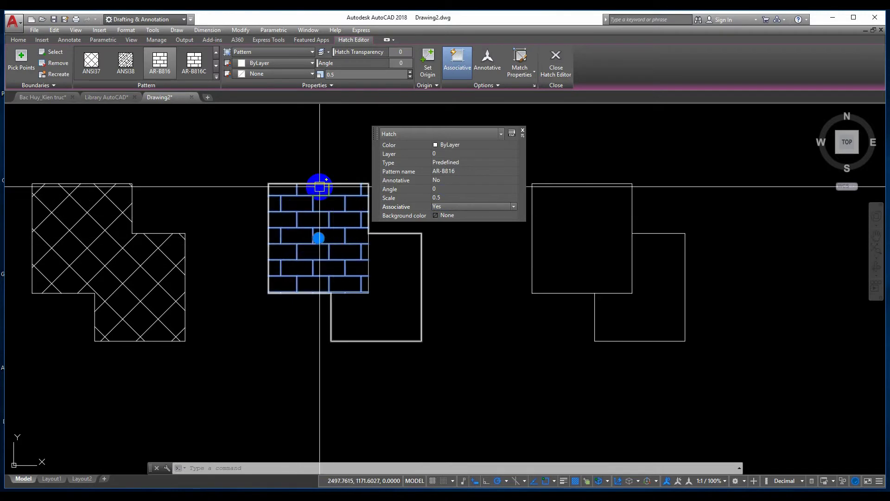
# Check the hatch's associativity and object-type options, then bring up the hatch pattern palette
pyautogui.click(443, 207)
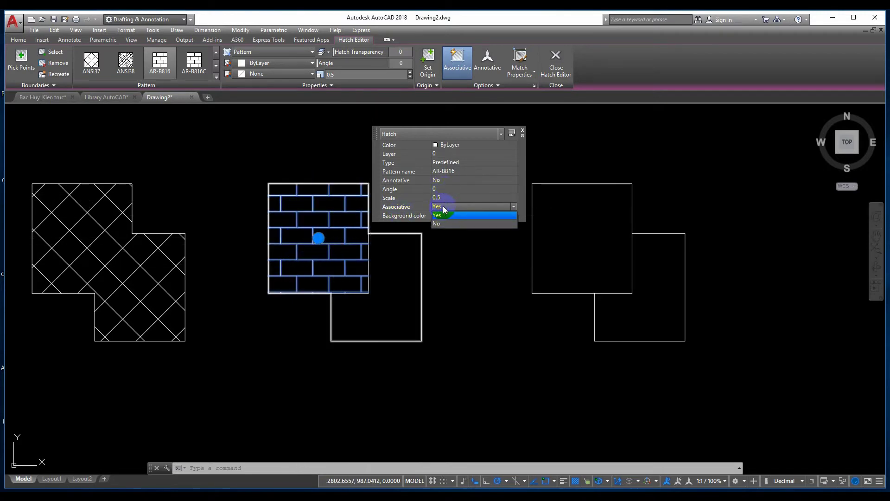
pyautogui.click(443, 206)
pyautogui.click(444, 206)
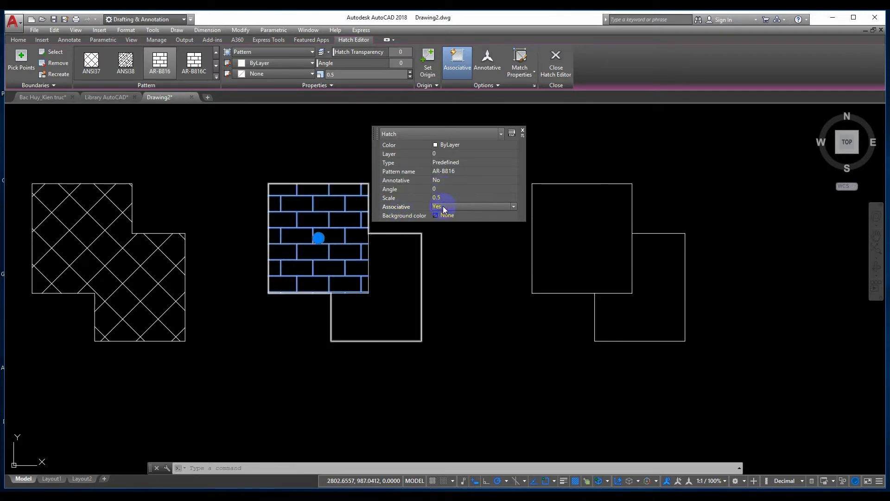
pyautogui.click(460, 134)
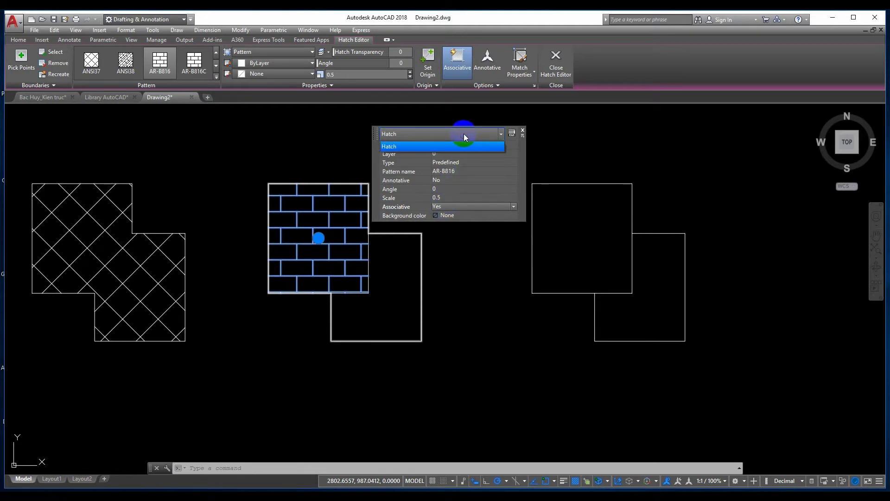
pyautogui.click(517, 149)
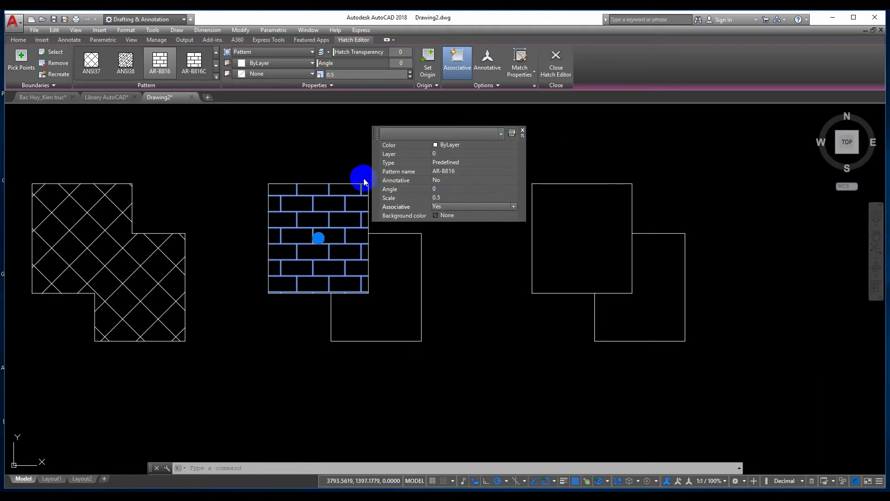
pyautogui.moveTo(375, 174); pyautogui.dragTo(397, 177)
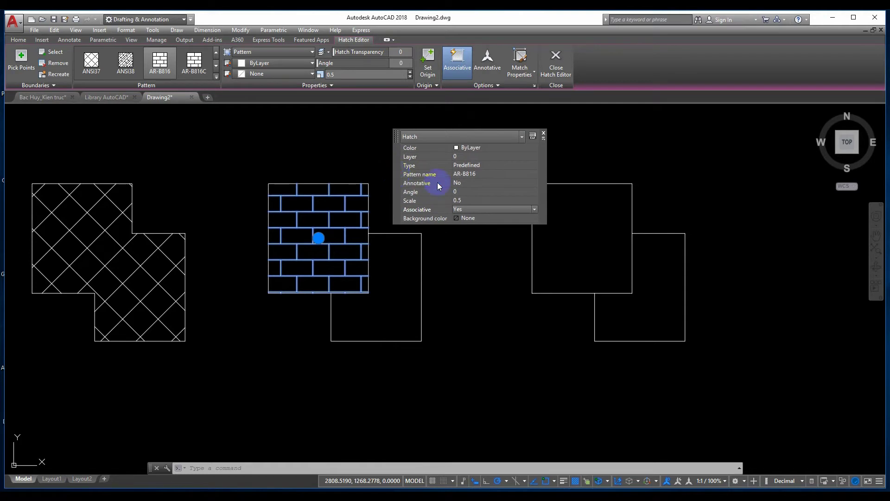
pyautogui.click(474, 175)
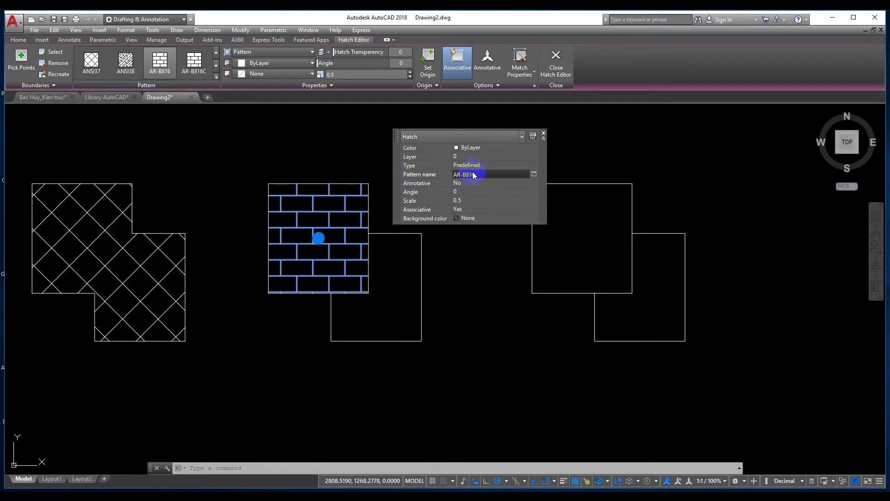
pyautogui.click(535, 172)
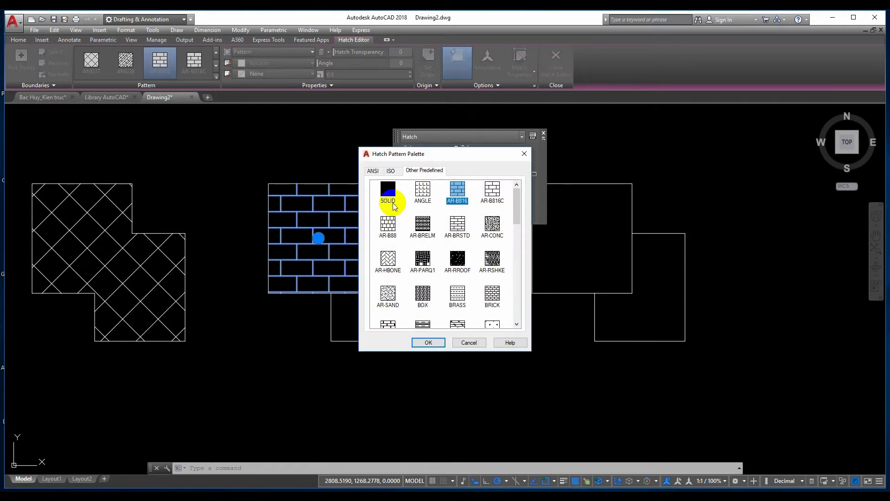
# Try the AR-CONC and CORK patterns on the middle square's hatch
pyautogui.click(495, 224)
pyautogui.click(441, 342)
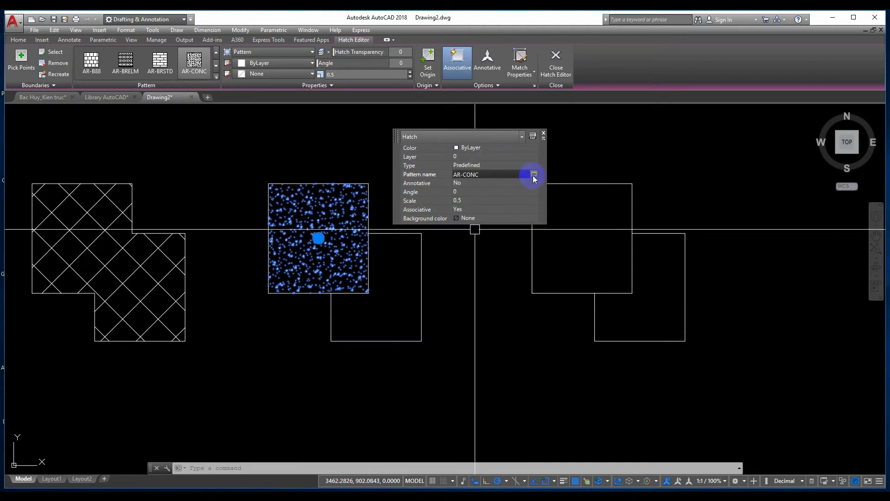
pyautogui.click(533, 174)
pyautogui.click(493, 299)
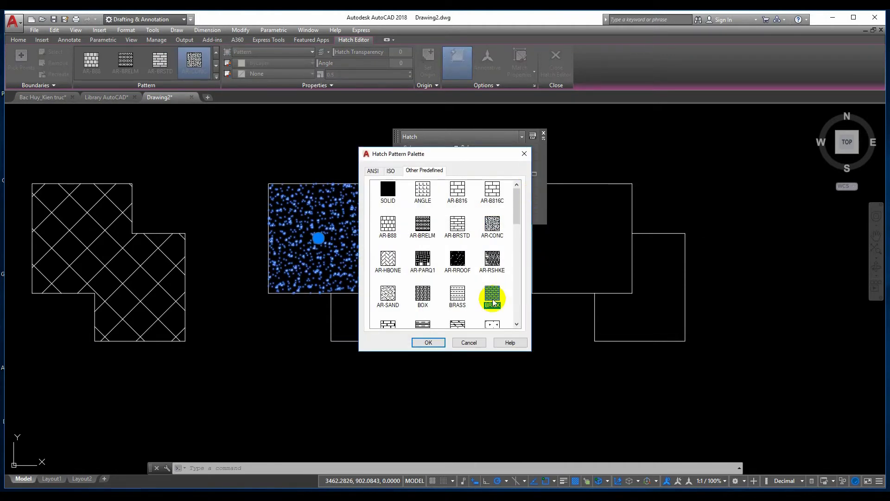
pyautogui.click(457, 323)
pyautogui.click(428, 342)
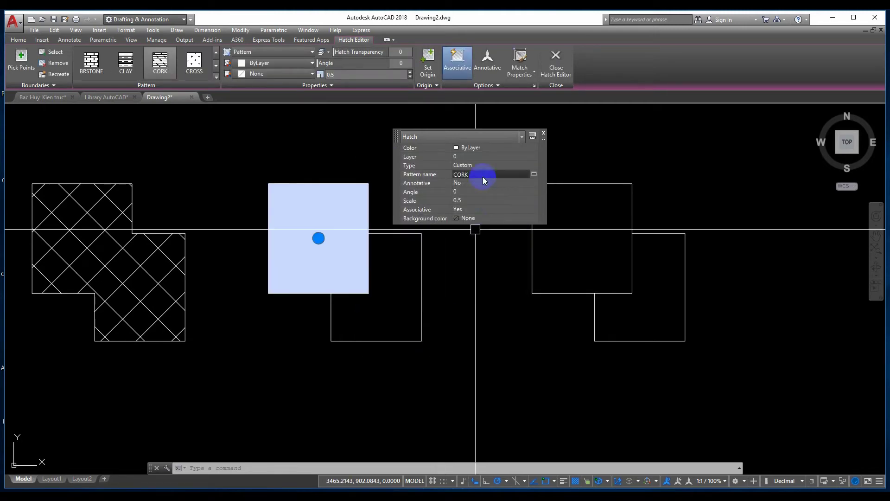
# Switch the hatch to the AR-HBONE herringbone pattern and set Associative to No
pyautogui.click(534, 175)
pyautogui.click(388, 257)
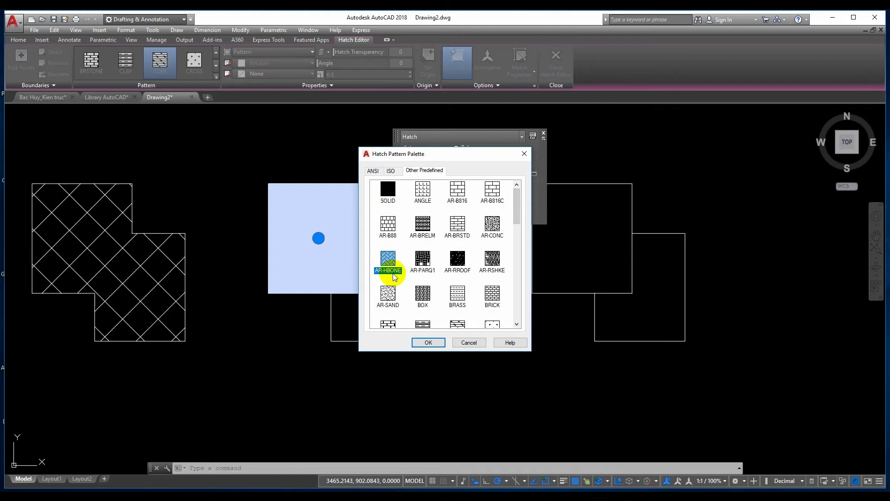
pyautogui.click(435, 340)
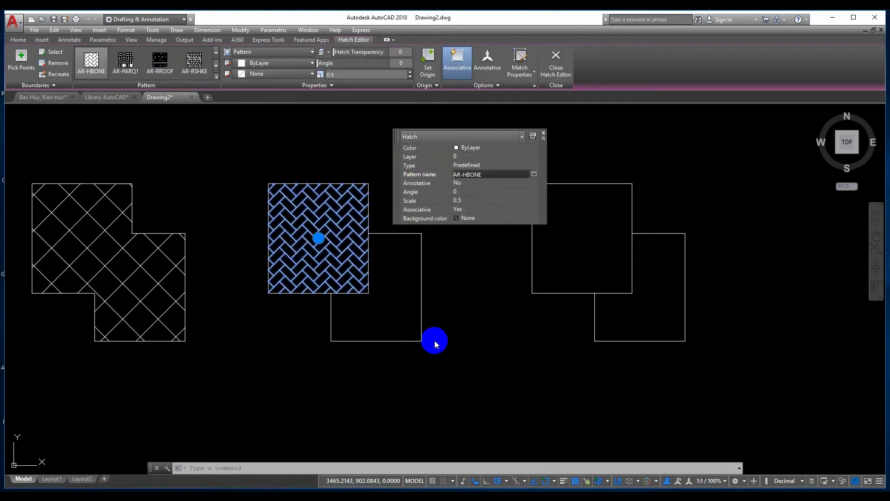
pyautogui.click(474, 209)
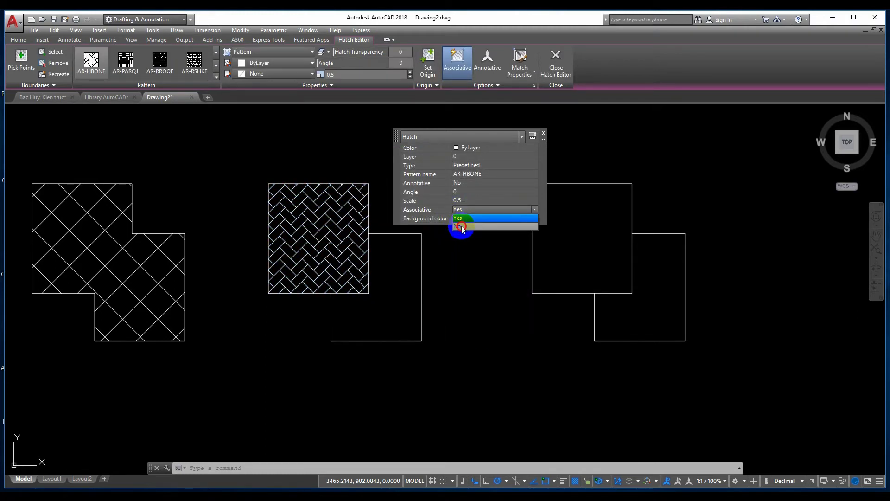
pyautogui.click(461, 227)
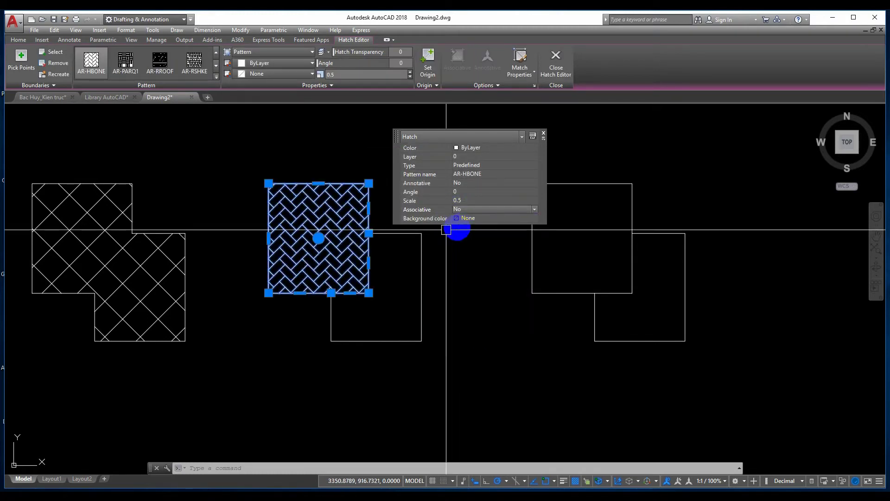
# Stretch the herringbone hatch's top-left corner inward, return it to the corner, and deselect
pyautogui.click(269, 183)
pyautogui.click(301, 215)
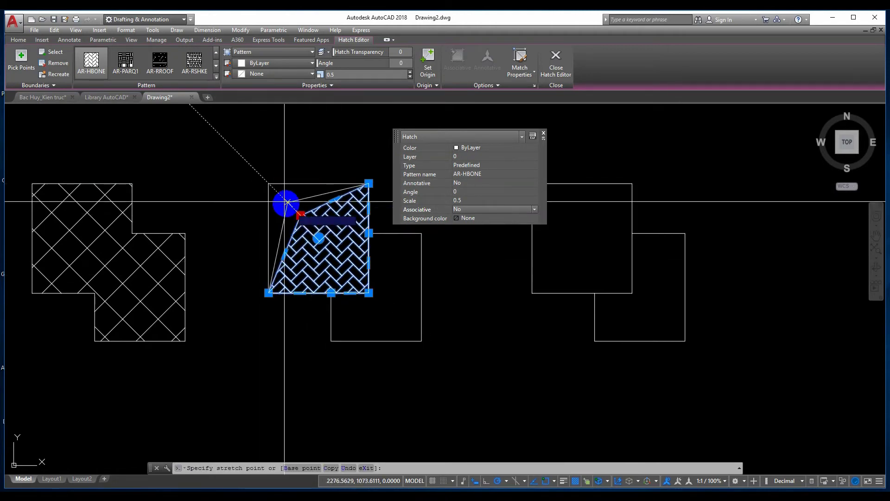
pyautogui.click(269, 184)
pyautogui.moveTo(369, 183)
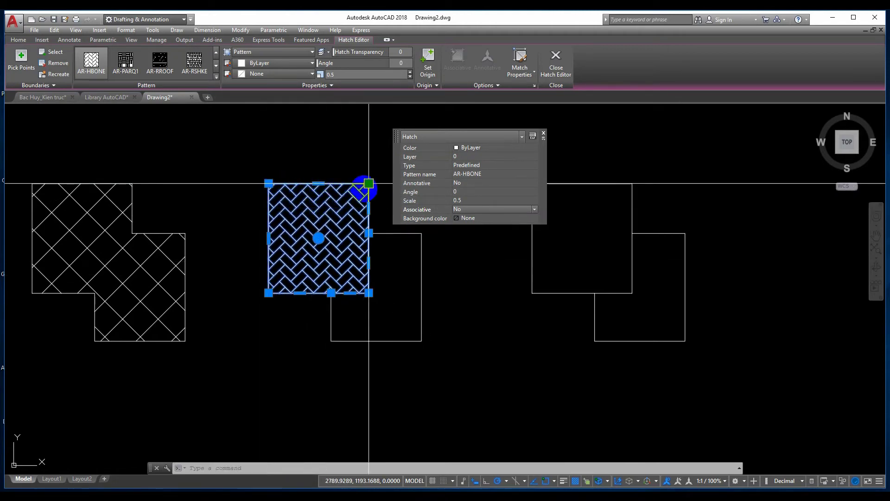
pyautogui.press('Escape')
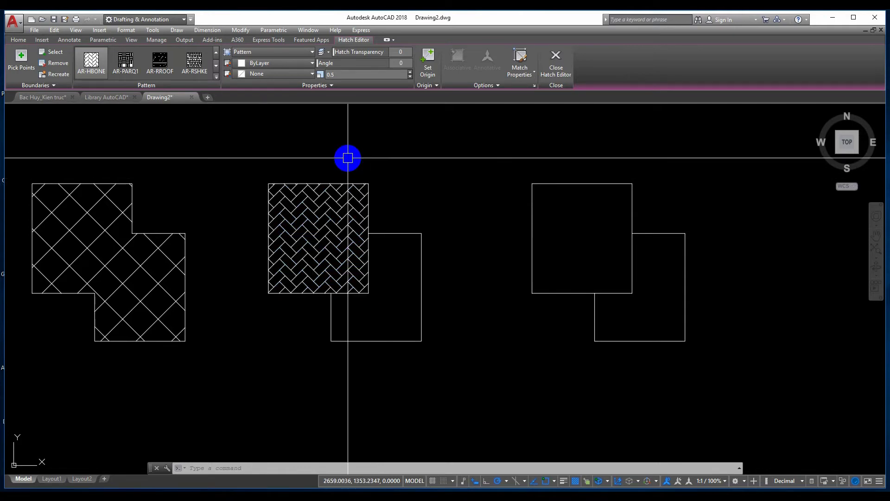
# Zoom and pan so the three shape pairs fill the view
pyautogui.scroll(-3, 335, 216)
pyautogui.scroll(-2, 361, 200)
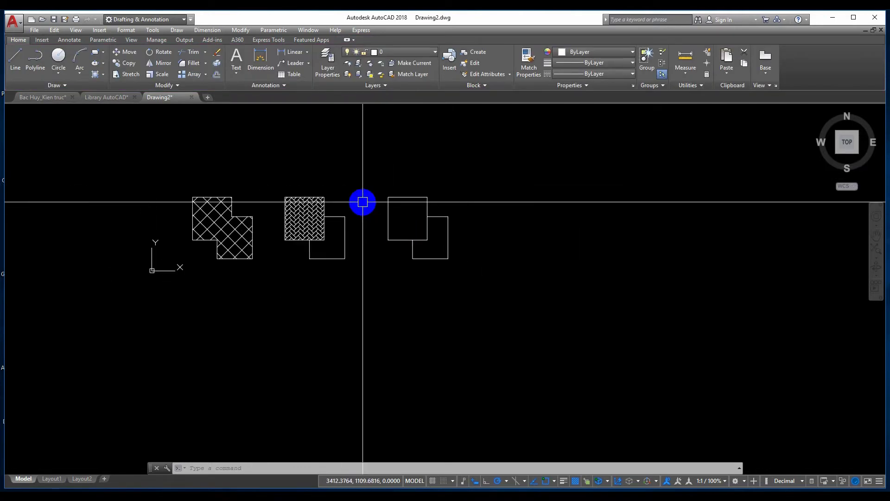
pyautogui.moveTo(361, 201); pyautogui.dragTo(373, 243, button='middle')
pyautogui.scroll(2, 372, 242)
pyautogui.moveTo(431, 244); pyautogui.dragTo(433, 204, button='middle')
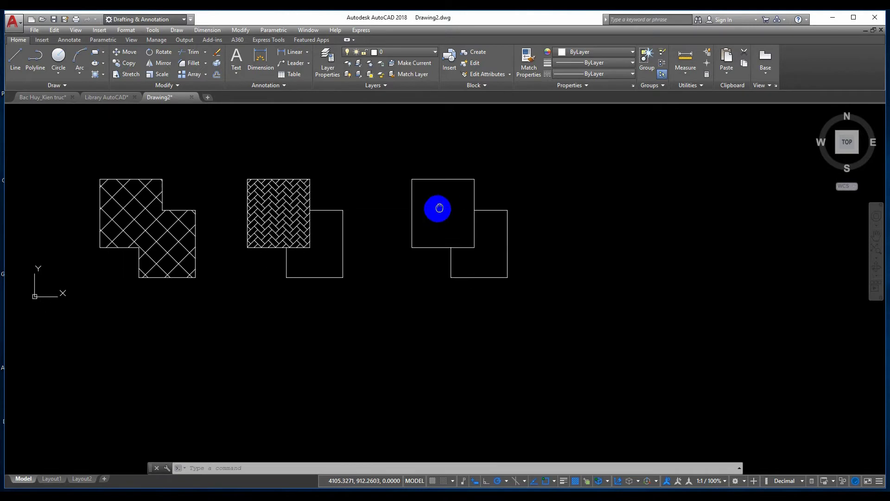
pyautogui.scroll(2, 313, 238)
pyautogui.moveTo(314, 238); pyautogui.dragTo(362, 228, button='middle')
pyautogui.write('H')
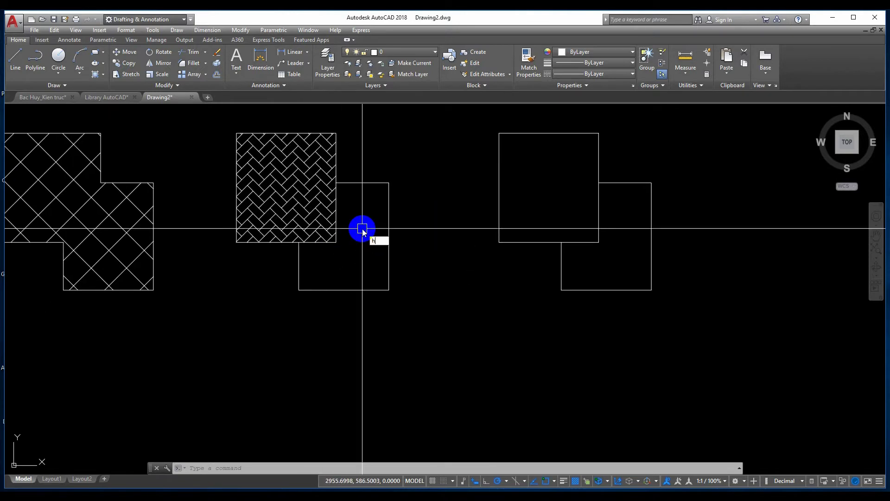
# Start a hatch in the middle pair's L-shaped region using the JIS_RC_30 pattern
pyautogui.press('Return')
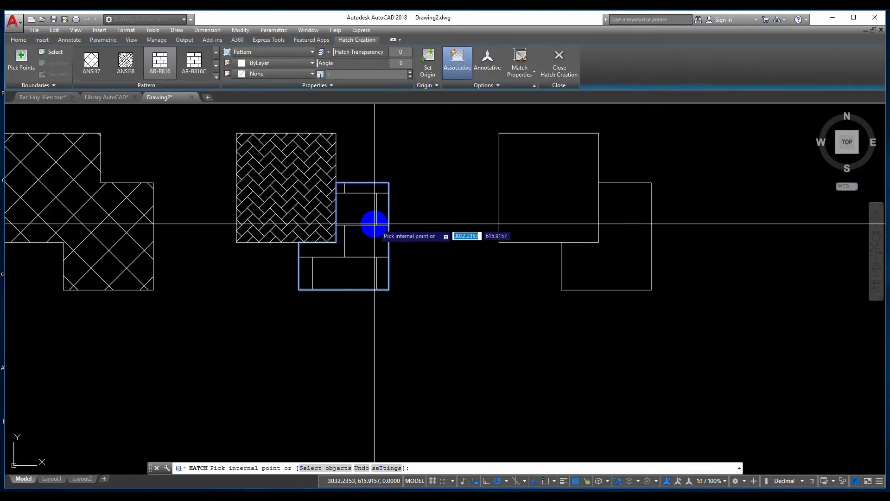
pyautogui.click(374, 224)
pyautogui.click(127, 64)
pyautogui.click(216, 78)
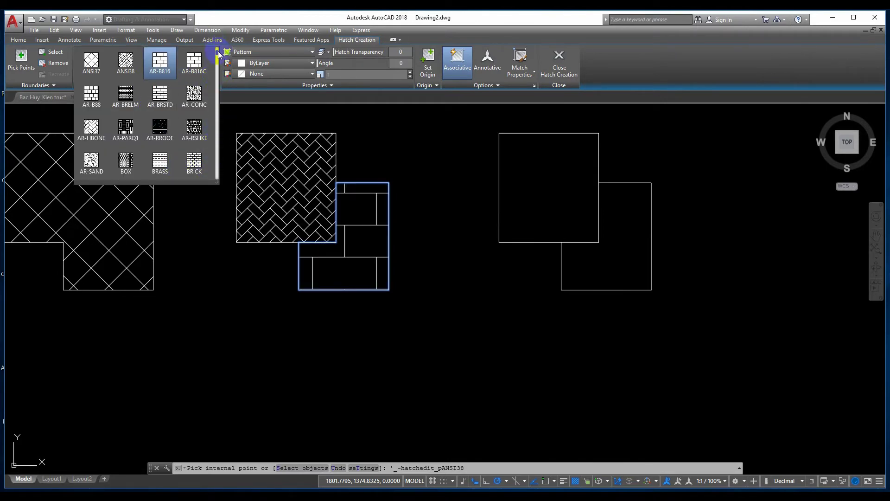
pyautogui.moveTo(218, 54); pyautogui.dragTo(220, 83)
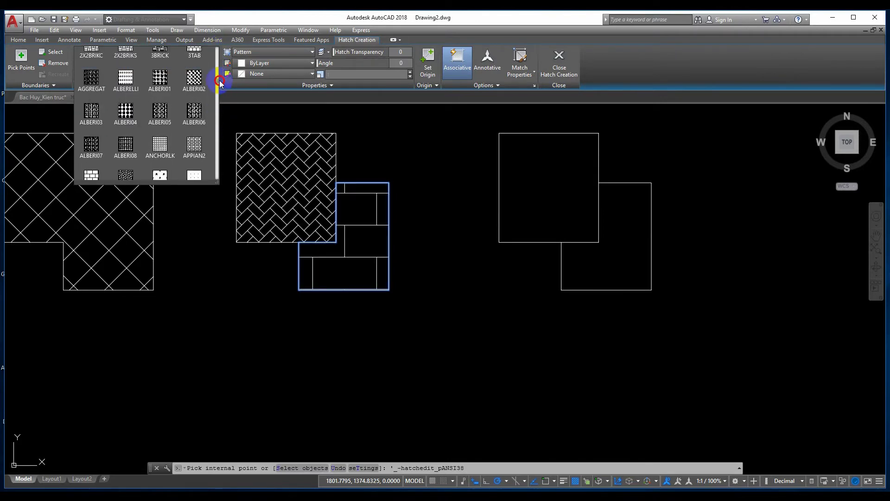
pyautogui.scroll(-5, 220, 83)
pyautogui.click(160, 88)
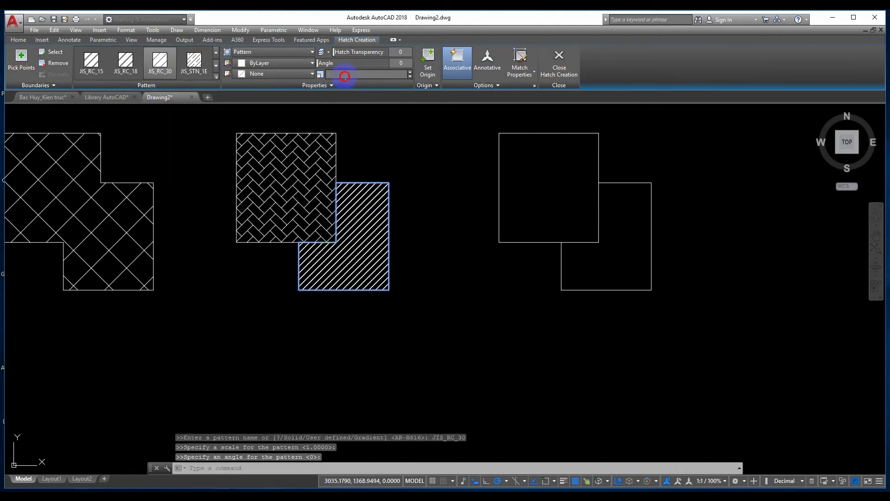
# Set the JIS_RC_30 hatch to scale 2 and angle 45, then finish placing it
pyautogui.write('20')
pyautogui.press('Return')
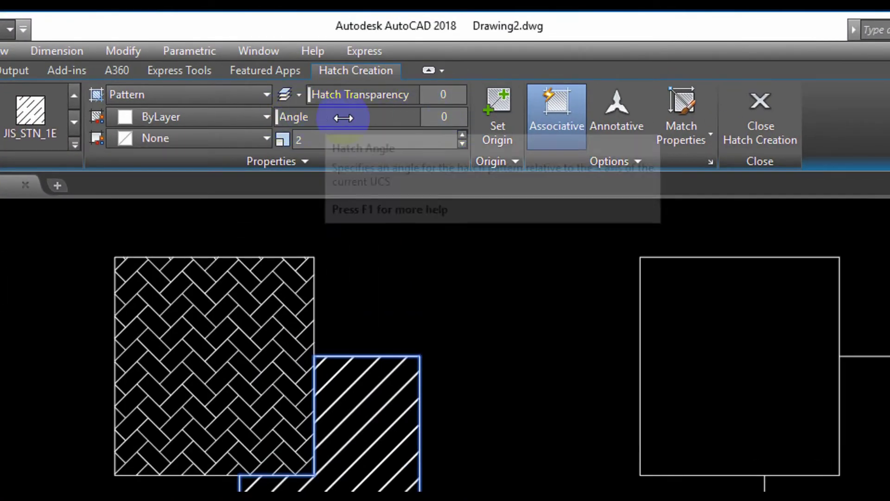
pyautogui.click(445, 117)
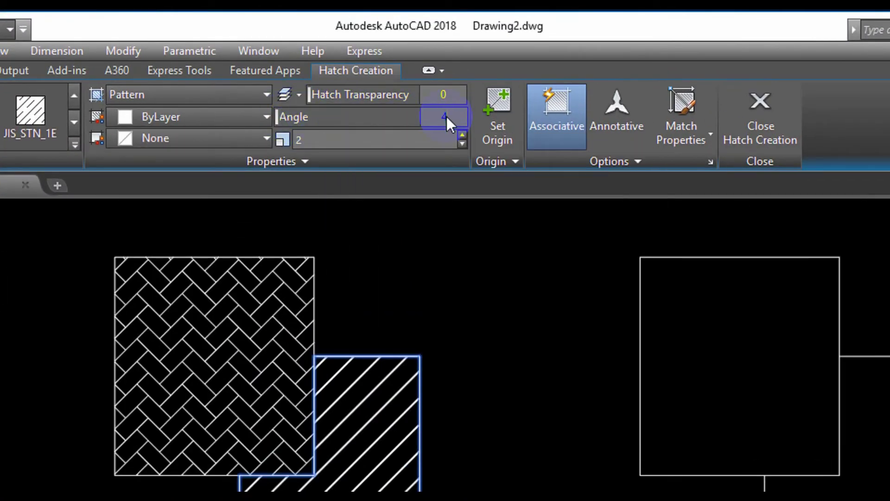
pyautogui.write('45')
pyautogui.press('Return')
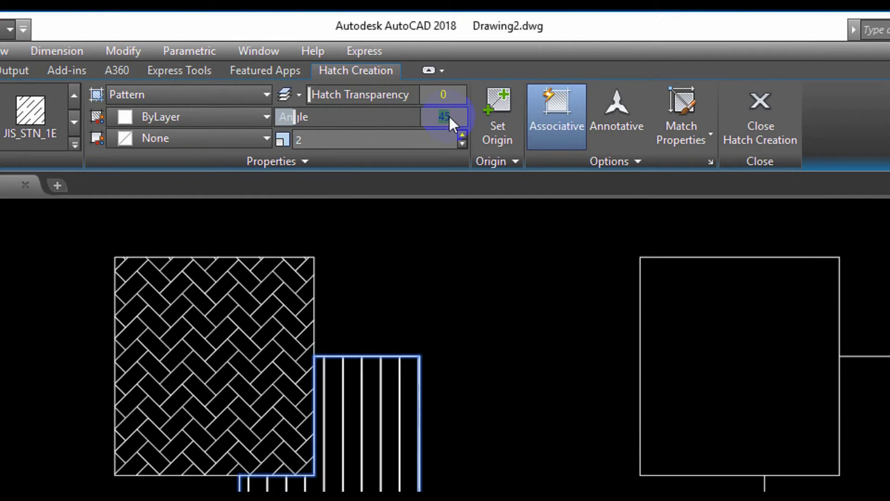
pyautogui.write('0')
pyautogui.press('Return')
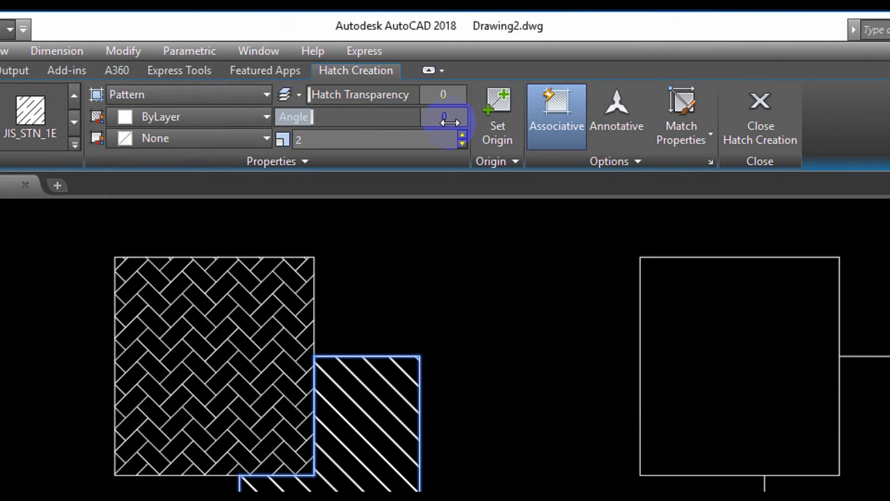
pyautogui.press('Return')
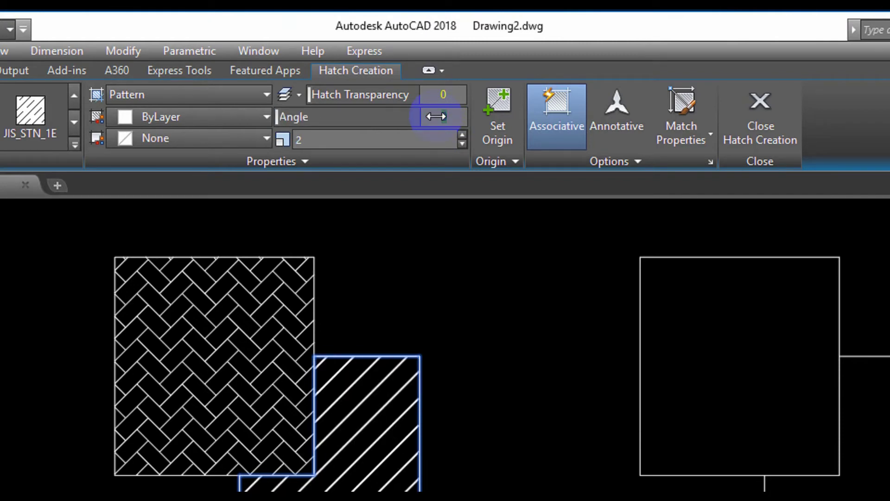
pyautogui.moveTo(437, 116); pyautogui.dragTo(440, 116)
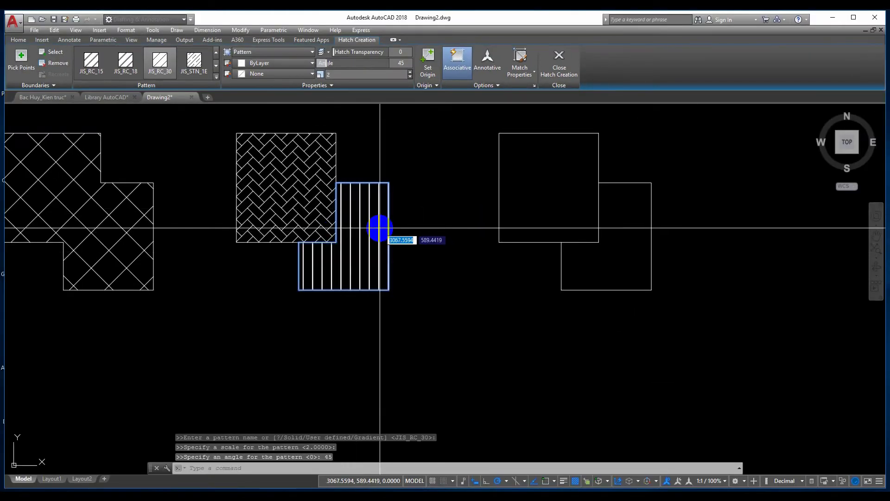
pyautogui.press('Escape')
# Select and deselect the new vertical-line hatch to check it
pyautogui.click(372, 223)
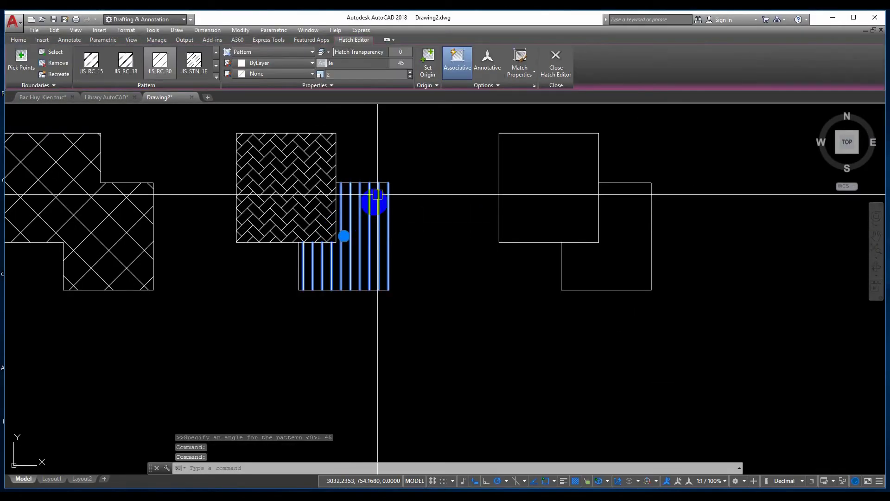
pyautogui.press('Escape')
pyautogui.click(371, 204)
pyautogui.press('Escape')
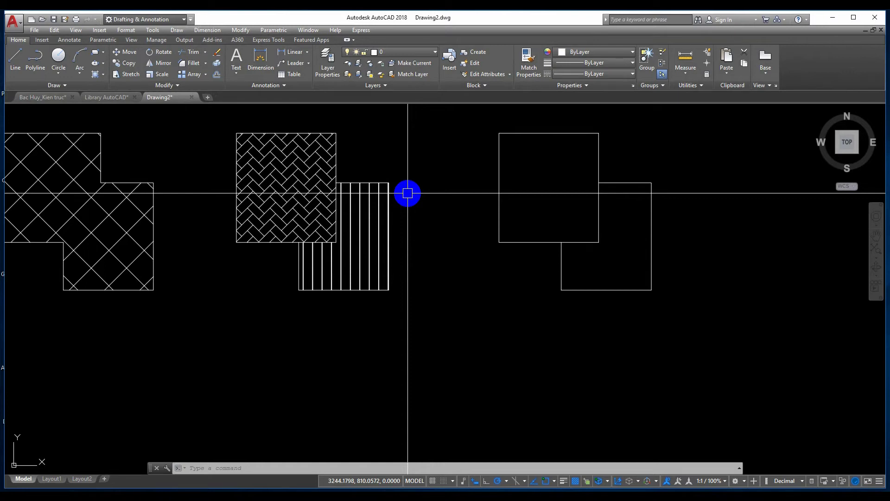
pyautogui.scroll(-5, 408, 193)
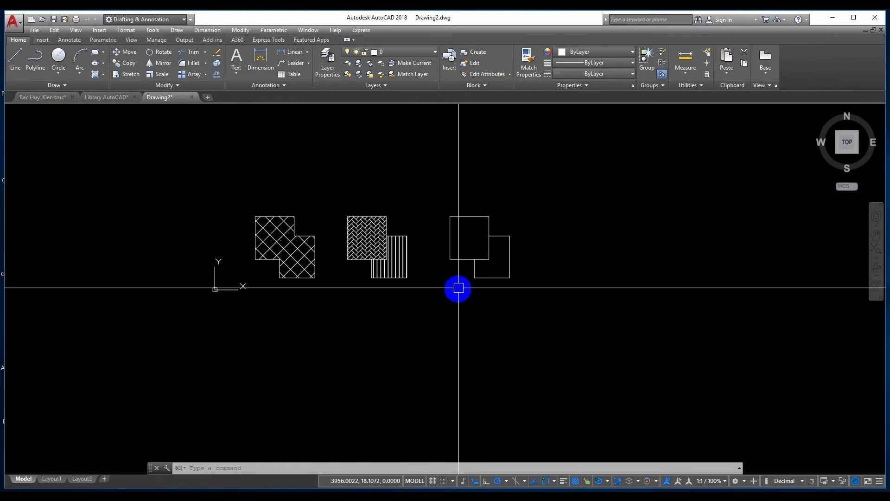
# Pan to the right-hand squares and open the Hatch and Gradient dialog for a new hatch
pyautogui.scroll(5, 441, 292)
pyautogui.moveTo(447, 266); pyautogui.dragTo(423, 288, button='middle')
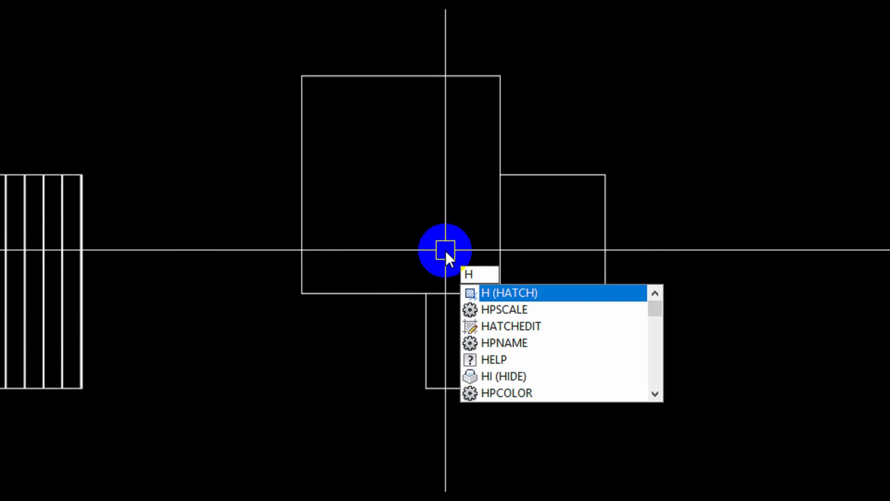
pyautogui.click(465, 270)
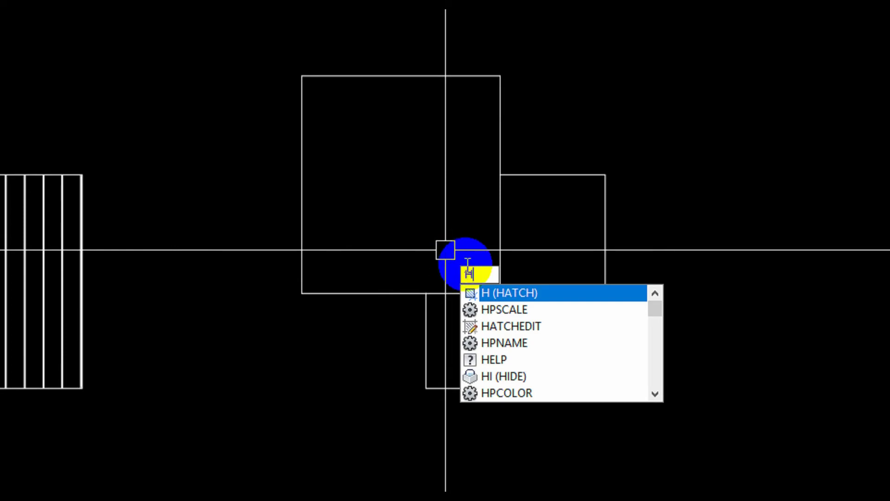
pyautogui.click(508, 294)
pyautogui.write('t')
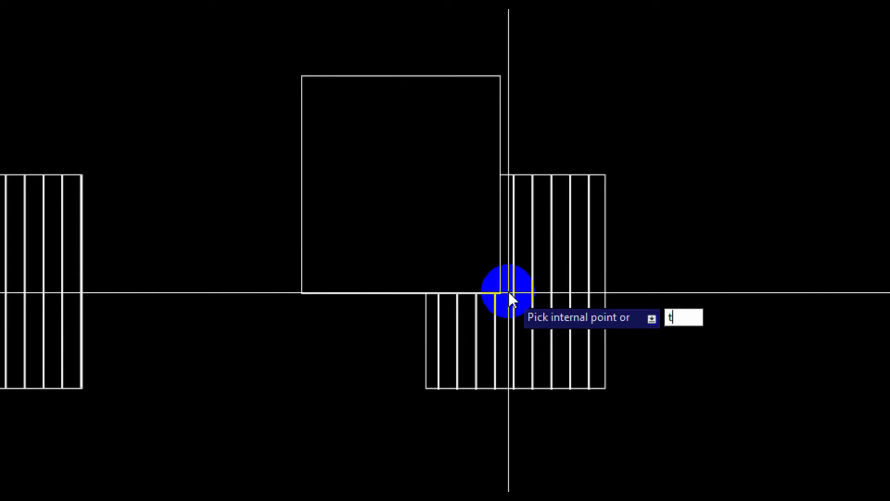
pyautogui.press('Return')
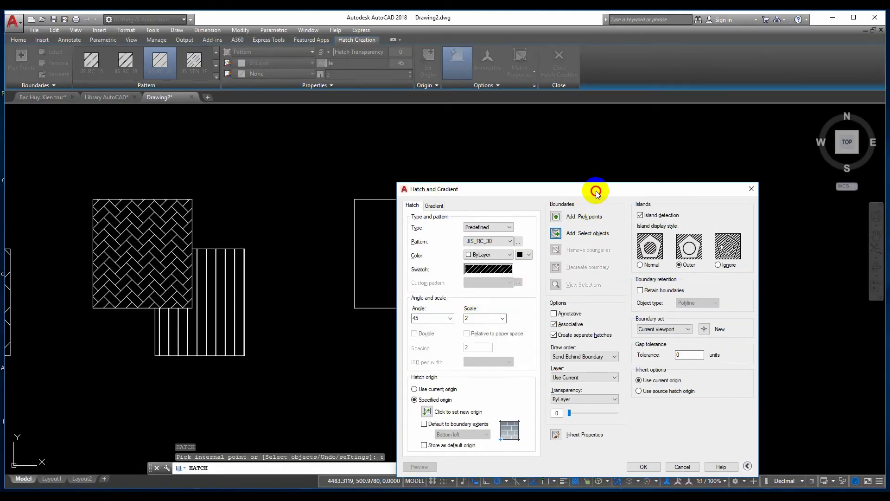
# Collapse the extra hatch options, move the Hatch and Gradient dialog aside, and start picking boundary objects
pyautogui.moveTo(595, 190)
pyautogui.mouseDown()
pyautogui.moveTo(204, 93)
pyautogui.moveTo(717, 111)
pyautogui.mouseUp()
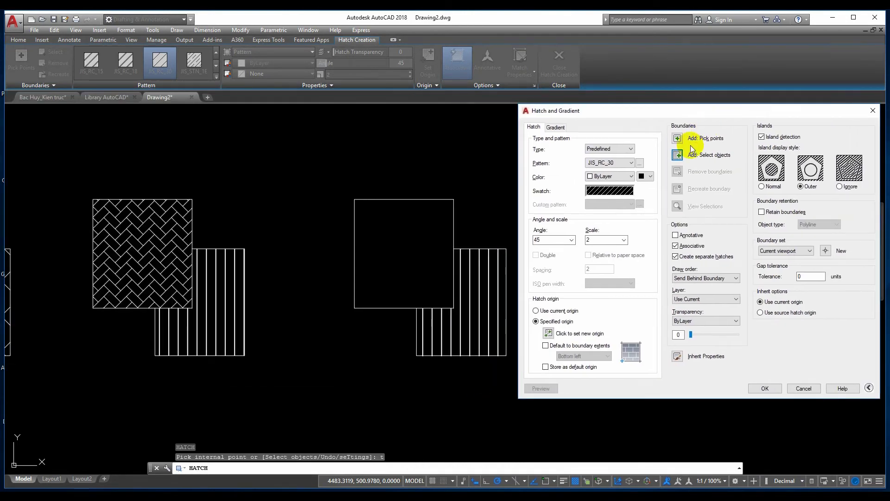
pyautogui.click(868, 387)
pyautogui.moveTo(685, 112)
pyautogui.mouseDown()
pyautogui.moveTo(241, 150)
pyautogui.moveTo(699, 123)
pyautogui.mouseUp()
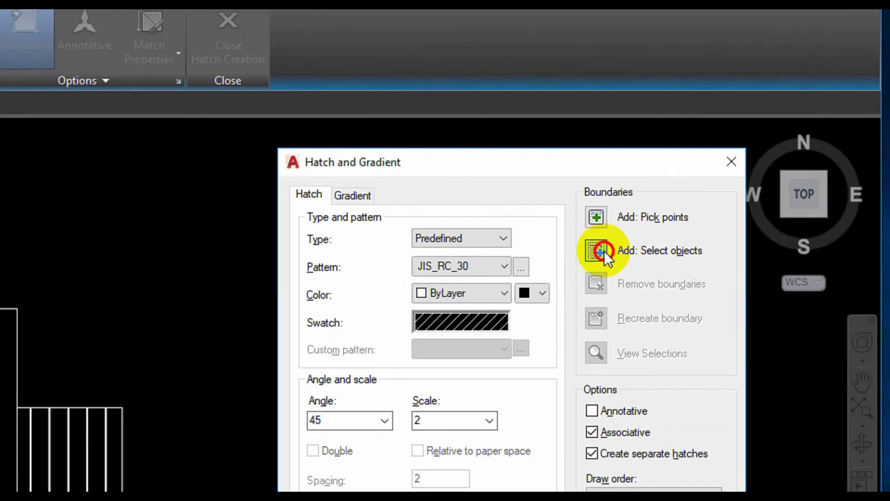
pyautogui.click(747, 171)
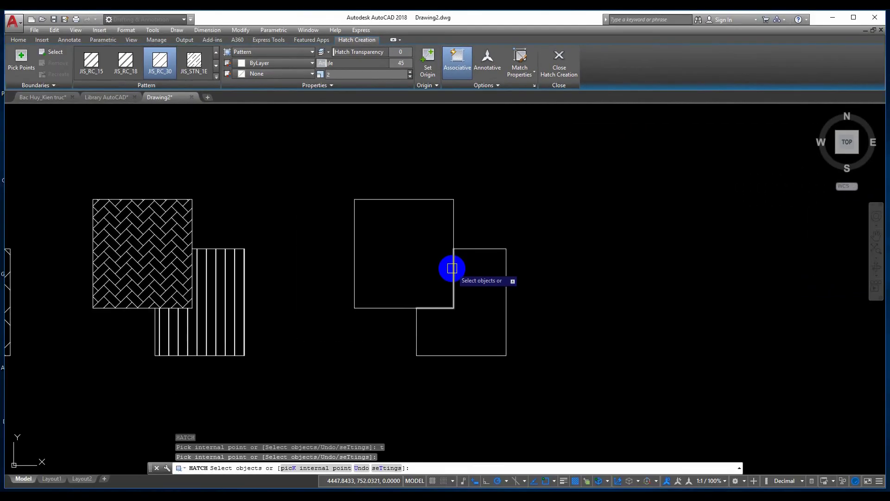
# Hatch the right-hand outline with JIS_RC_30 vertical lines and select the new hatch
pyautogui.click(470, 246)
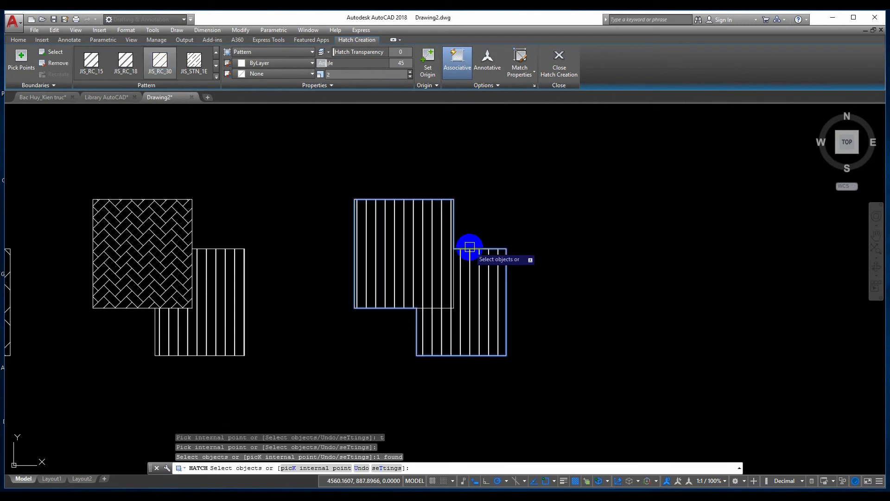
pyautogui.press('Return')
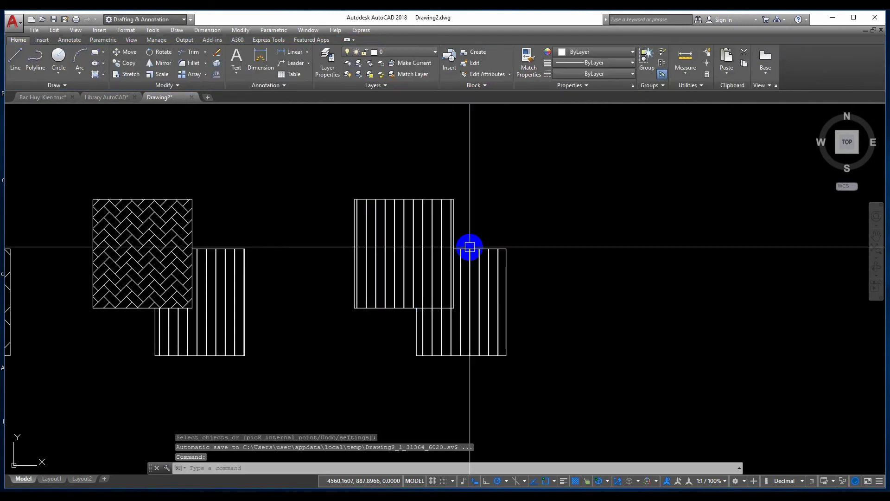
pyautogui.click(484, 268)
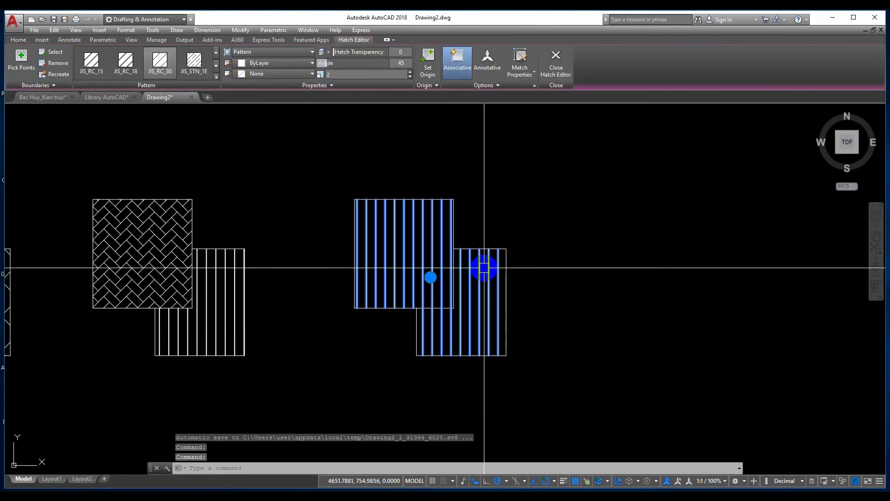
pyautogui.moveTo(483, 264); pyautogui.dragTo(458, 275, button='middle')
# Adjust the view and reselect the vertical-line hatch for editing
pyautogui.scroll(-2, 457, 275)
pyautogui.scroll(-2, 461, 284)
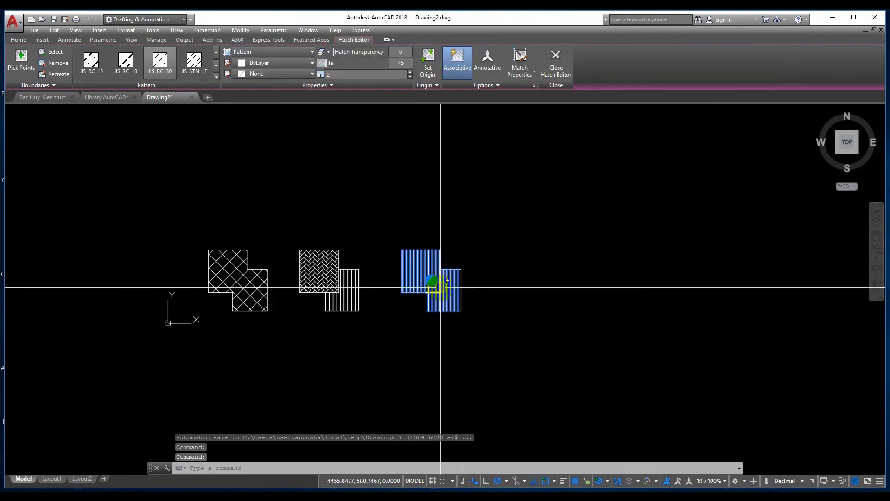
pyautogui.scroll(6, 459, 282)
pyautogui.press('Escape')
pyautogui.scroll(-2, 452, 262)
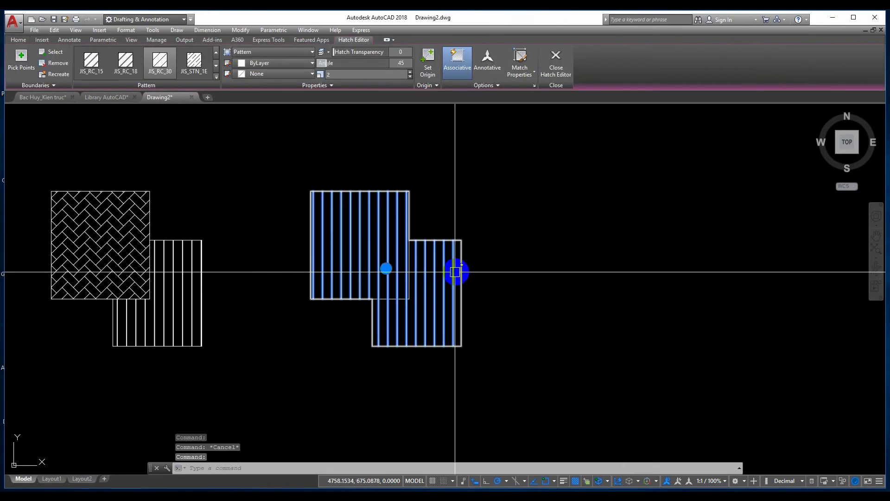
pyautogui.moveTo(455, 270); pyautogui.dragTo(463, 259, button='middle')
pyautogui.press('Escape')
pyautogui.click(465, 251)
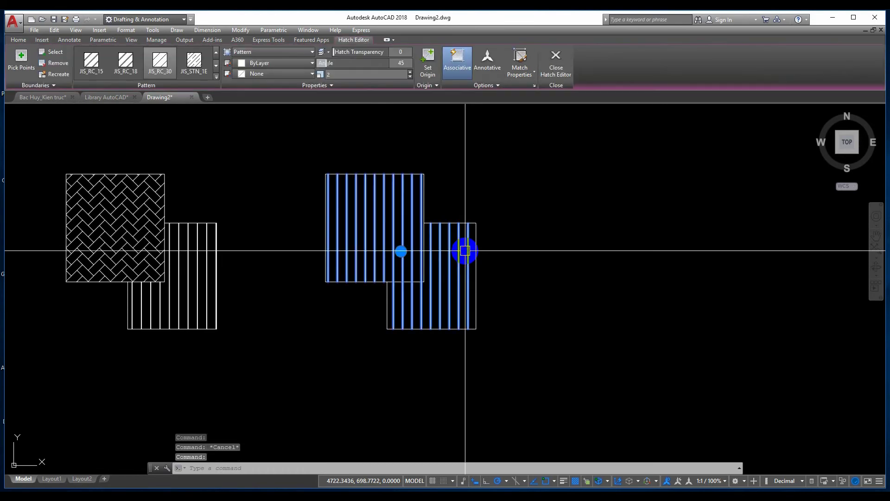
# Set the right-hand hatch's angle to 0 and scale to 5 in Quick Properties
pyautogui.press('Escape')
pyautogui.scroll(-2, 465, 250)
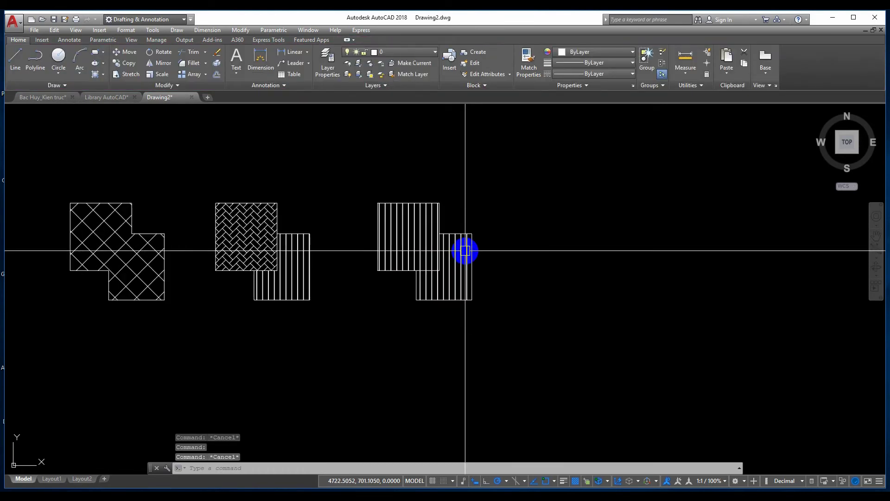
pyautogui.click(463, 253)
pyautogui.moveTo(463, 253); pyautogui.dragTo(551, 260, button='middle')
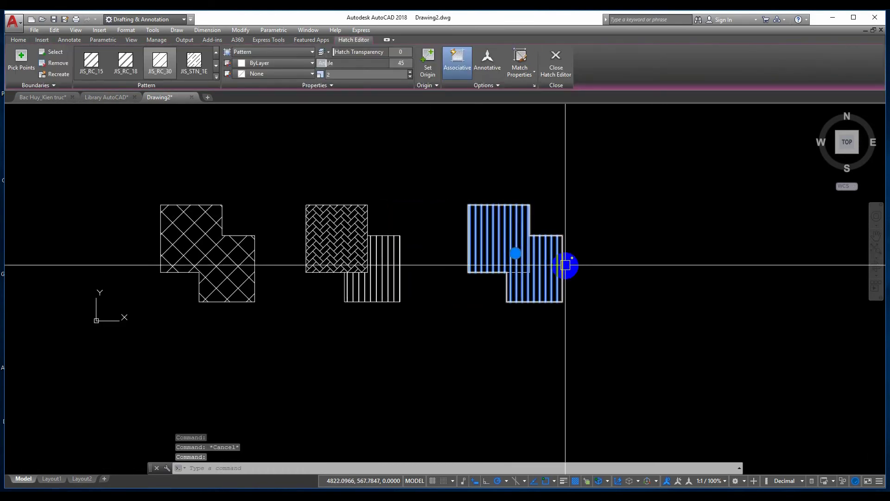
pyautogui.click(552, 259)
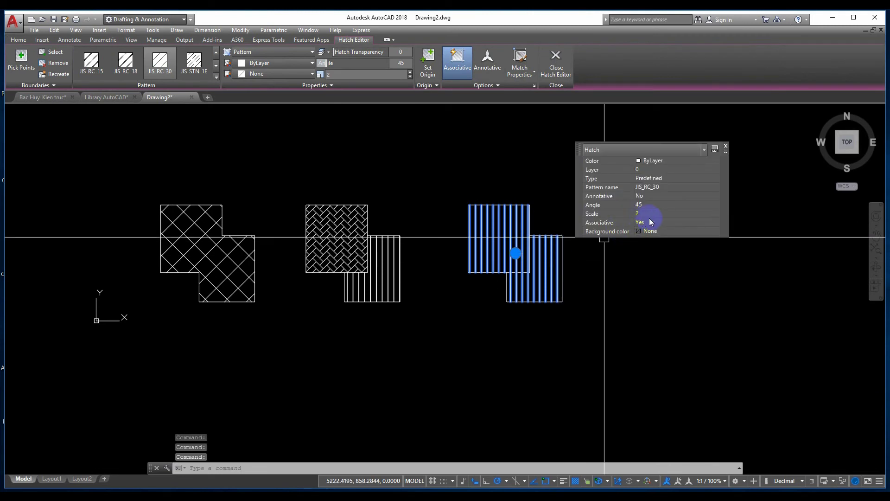
pyautogui.click(656, 206)
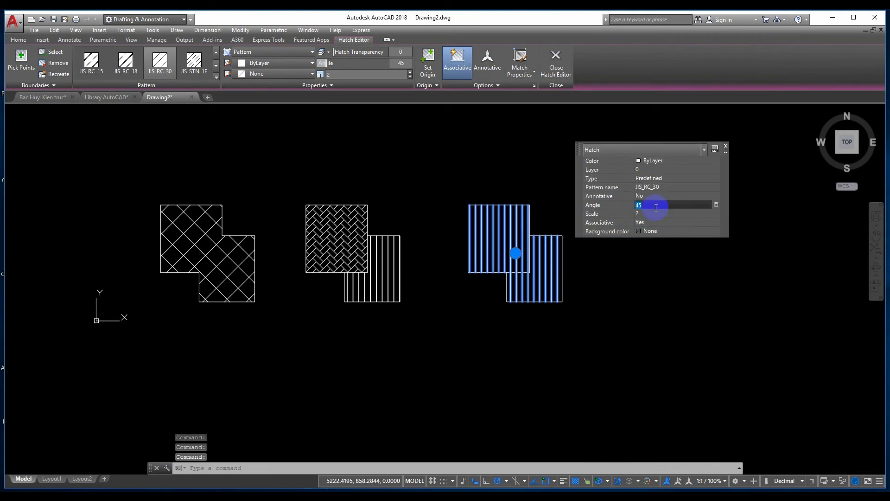
pyautogui.write('0')
pyautogui.press('Tab')
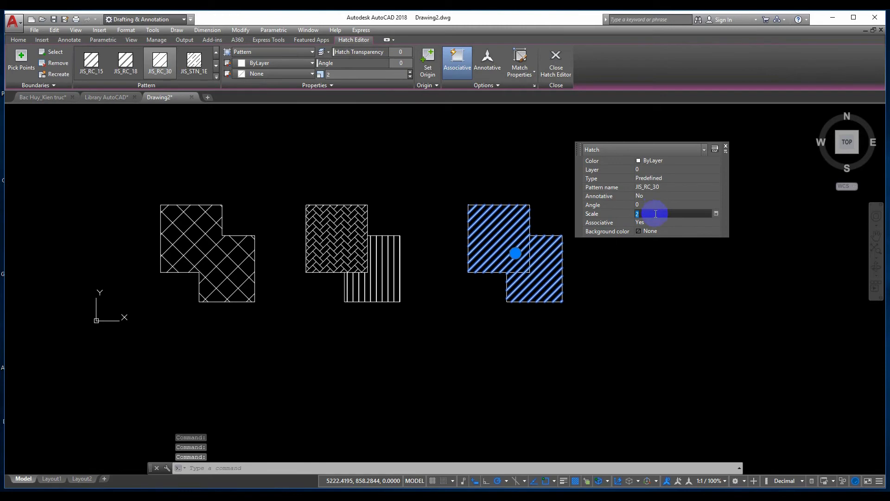
pyautogui.write('5')
pyautogui.press('Return')
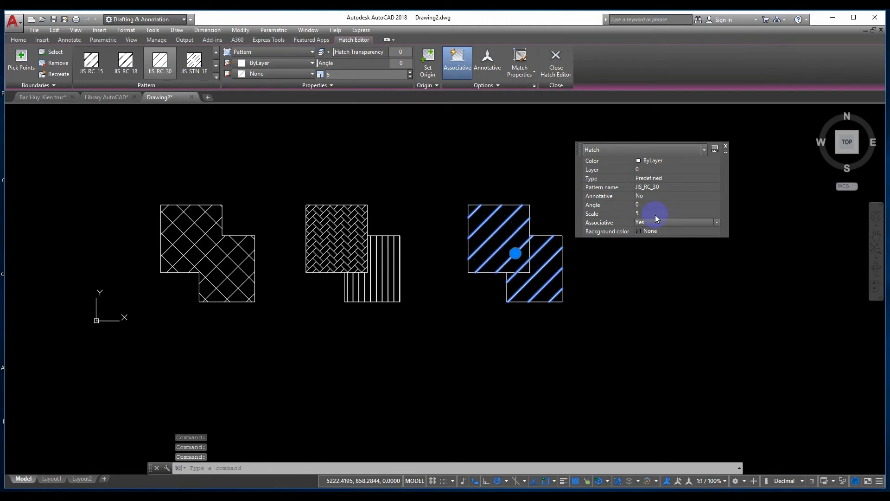
# Set the diagonal hatch's Associative property to No
pyautogui.press('Escape')
pyautogui.click(543, 250)
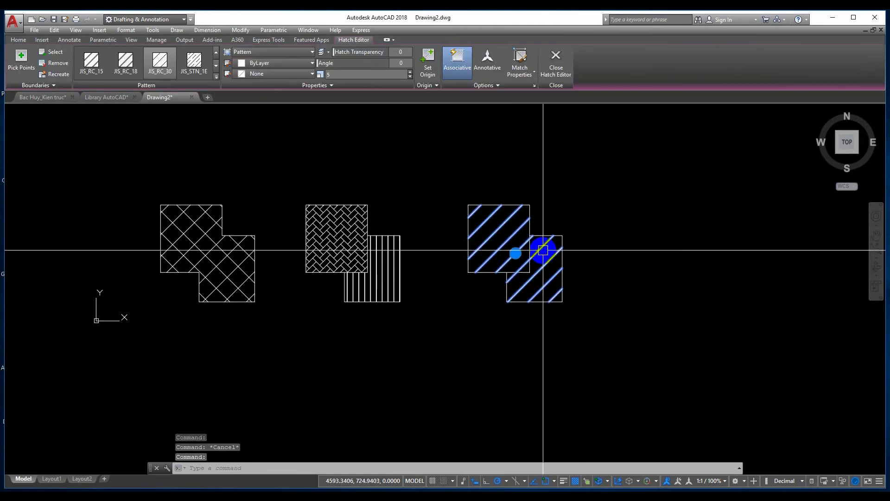
pyautogui.click(665, 212)
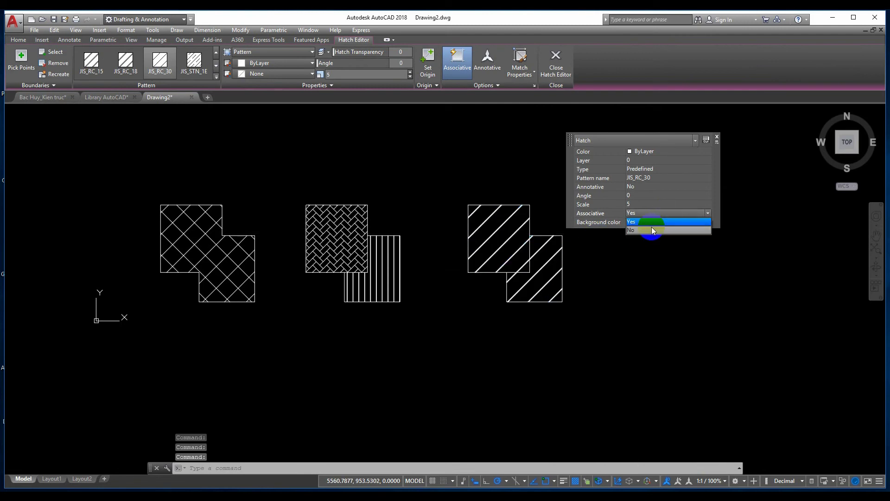
pyautogui.click(652, 227)
# Reselect the diagonal hatch and stretch its bottom-right corner toward the bottom-left corner
pyautogui.press('Escape')
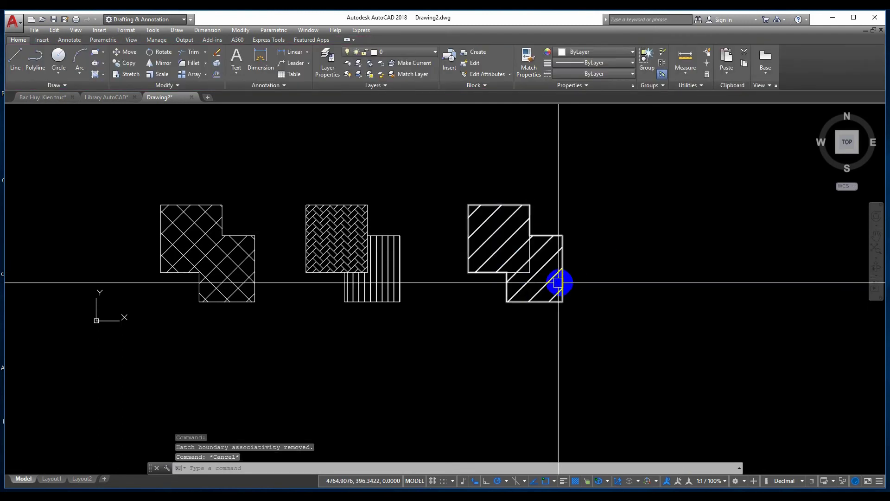
pyautogui.click(545, 279)
pyautogui.scroll(2, 545, 281)
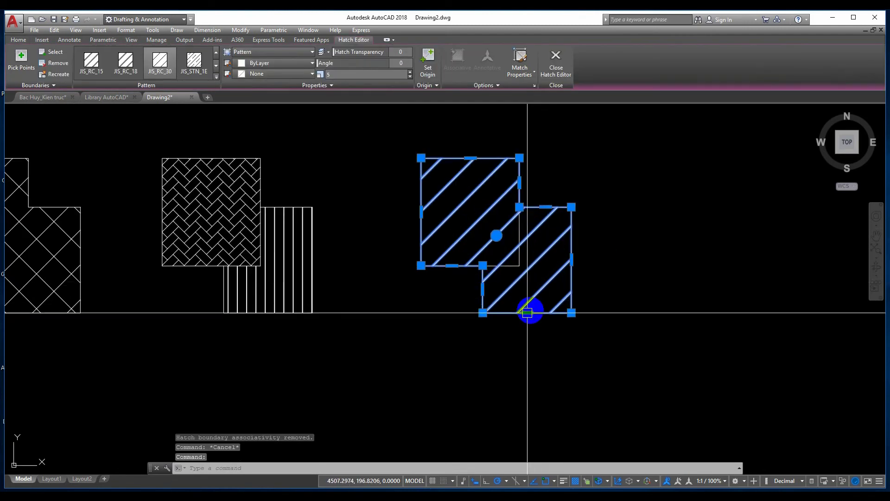
pyautogui.click(483, 312)
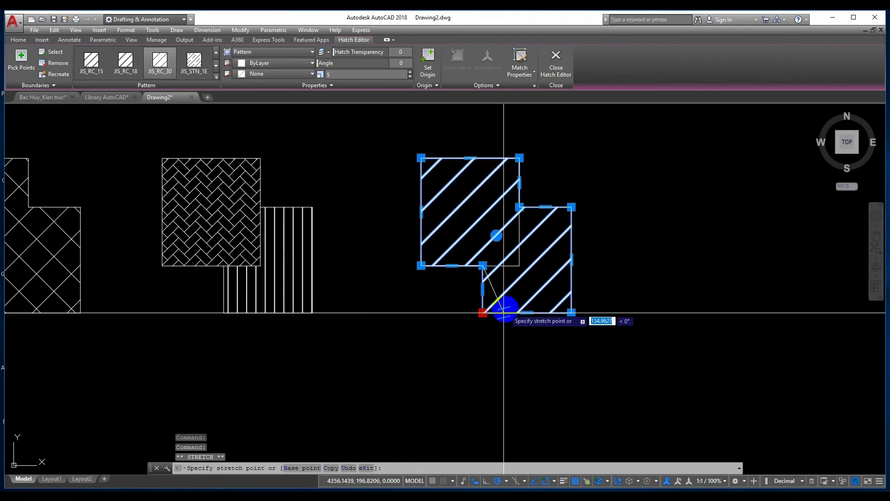
pyautogui.press('Escape')
pyautogui.click(571, 313)
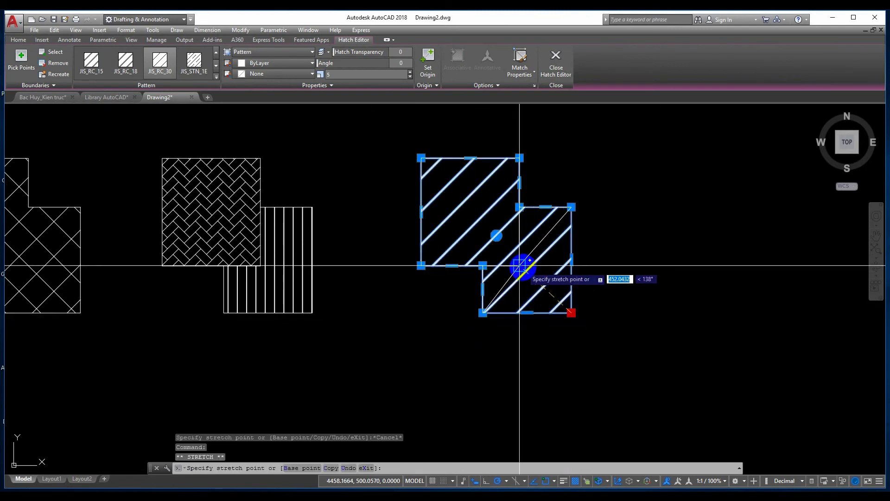
pyautogui.click(483, 312)
pyautogui.scroll(2, 482, 290)
pyautogui.scroll(2, 483, 288)
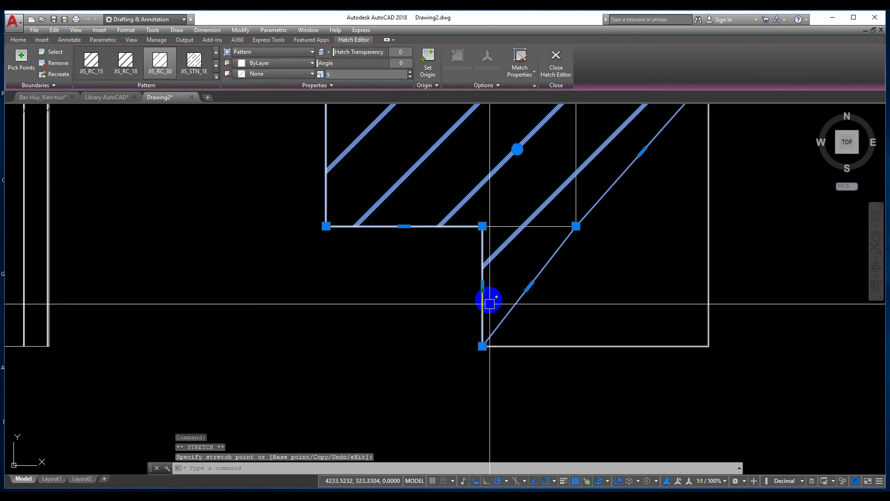
# Try stretching the bottom-left vertex alone, then cancel to restore the square hatch
pyautogui.click(482, 345)
pyautogui.click(518, 227)
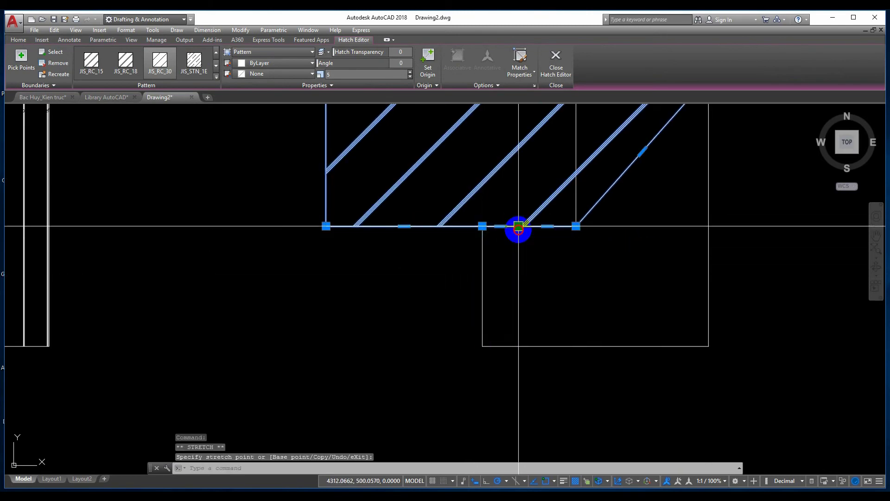
pyautogui.click(571, 248)
pyautogui.scroll(-2, 374, 380)
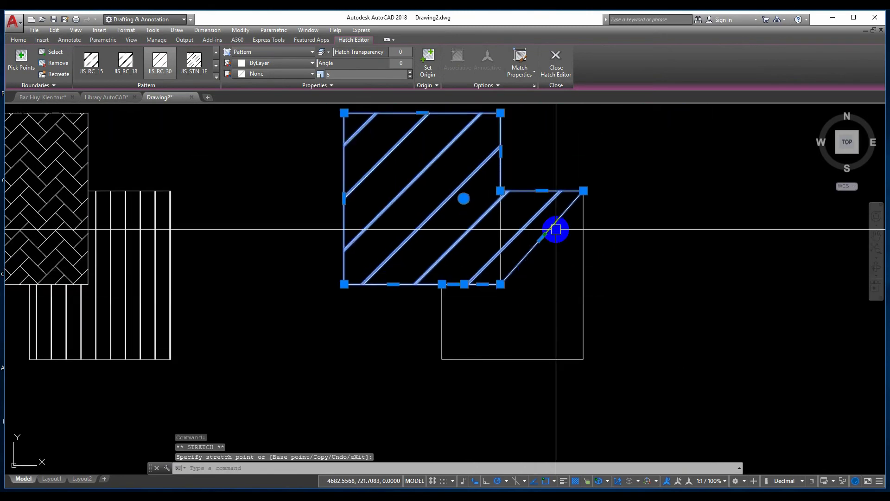
pyautogui.press('Escape')
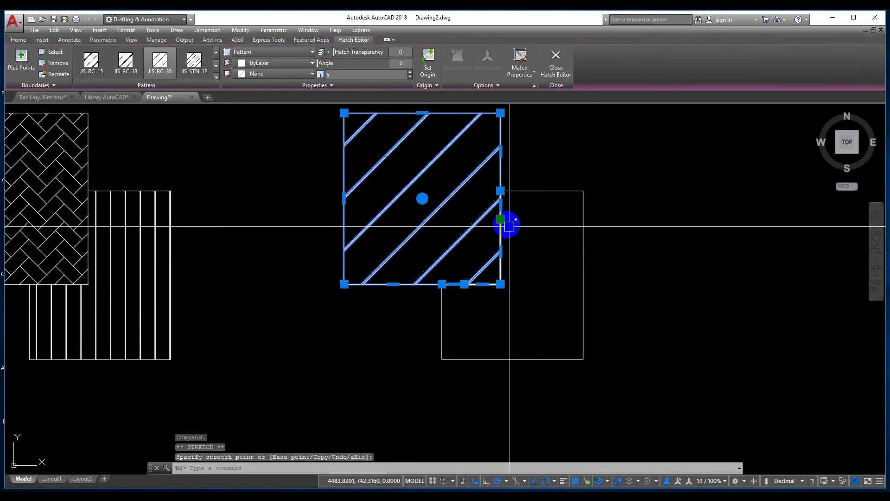
pyautogui.press('Escape')
# Pan left, reselect the diagonal hatch, and grab its right-edge grip
pyautogui.scroll(-3, 550, 256)
pyautogui.moveTo(557, 222)
pyautogui.mouseDown(button='middle')
pyautogui.moveTo(378, 222)
pyautogui.moveTo(411, 218)
pyautogui.mouseUp(button='middle')
pyautogui.click(357, 209)
pyautogui.scroll(2, 362, 238)
pyautogui.scroll(3, 362, 239)
pyautogui.scroll(-3, 417, 231)
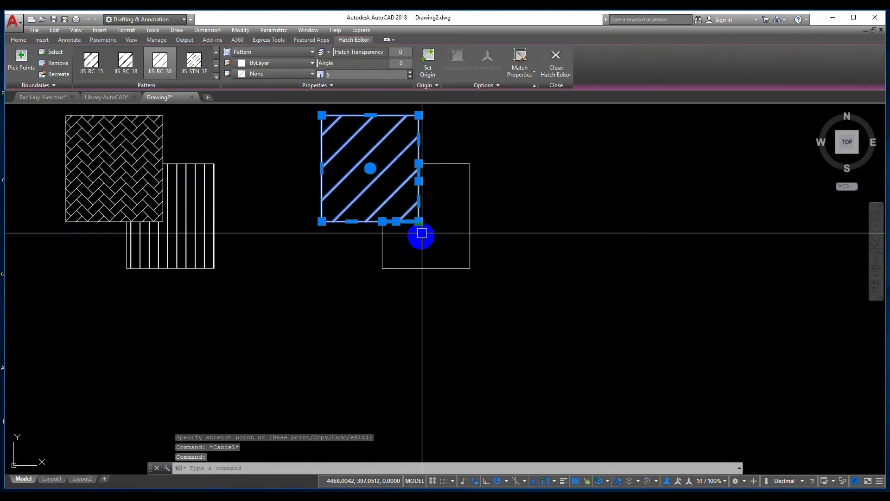
pyautogui.scroll(3, 436, 219)
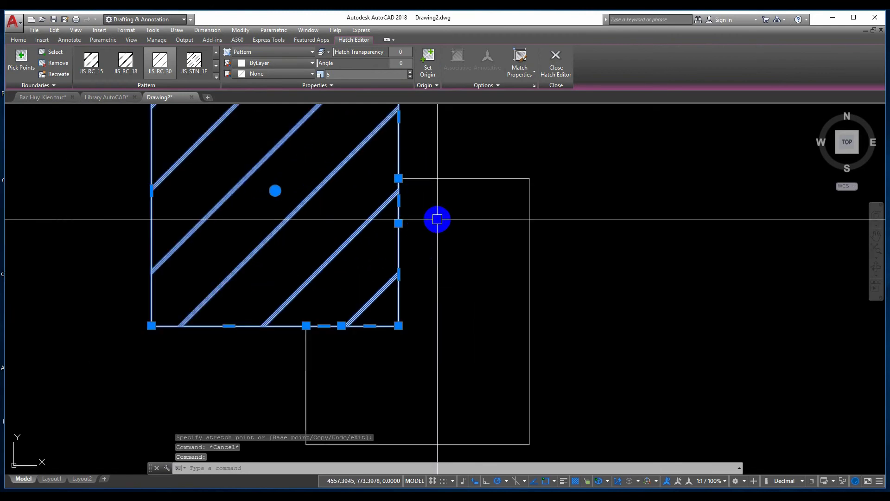
pyautogui.click(398, 223)
pyautogui.scroll(-4, 528, 180)
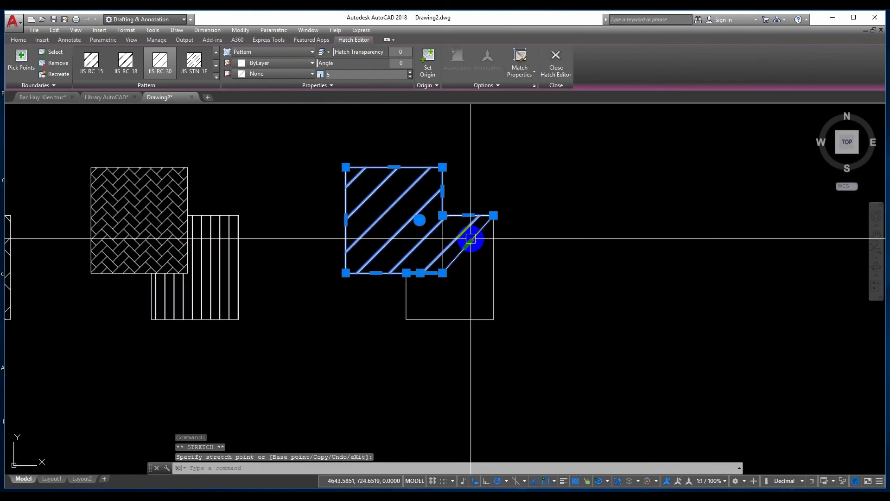
pyautogui.scroll(2, 473, 272)
# Stretch two hatch corners to the lower rectangle's corners so it covers both squares
pyautogui.click(417, 235)
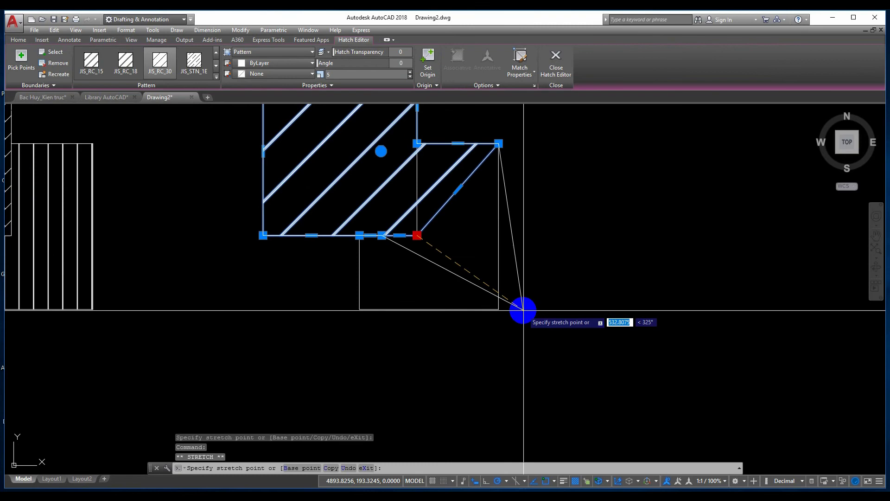
pyautogui.click(498, 309)
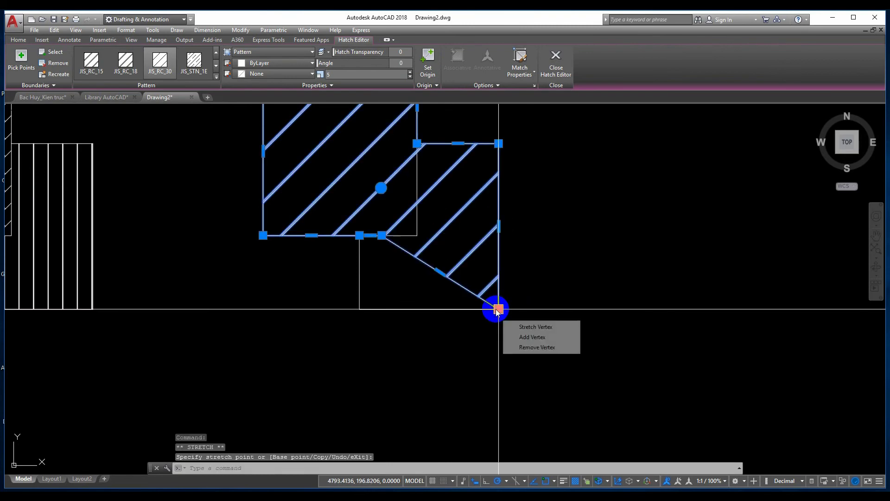
pyautogui.click(381, 235)
pyautogui.click(360, 308)
pyautogui.press('Escape')
pyautogui.scroll(-2, 532, 268)
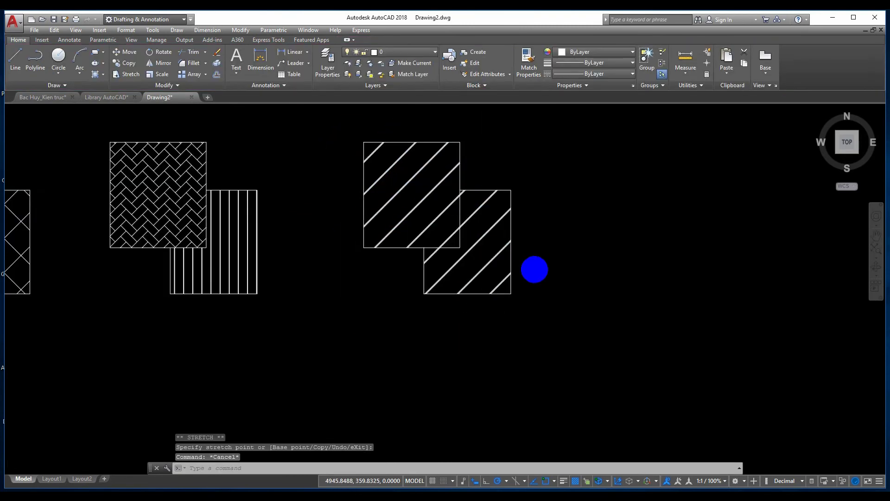
pyautogui.scroll(-4, 576, 274)
pyautogui.scroll(2, 576, 274)
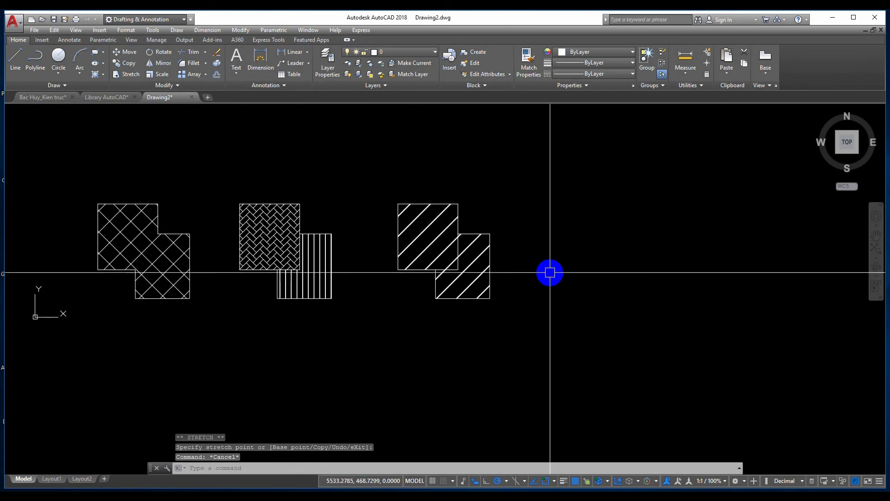
# Delete the vertical-line hatch
pyautogui.click(360, 241)
pyautogui.scroll(2, 360, 234)
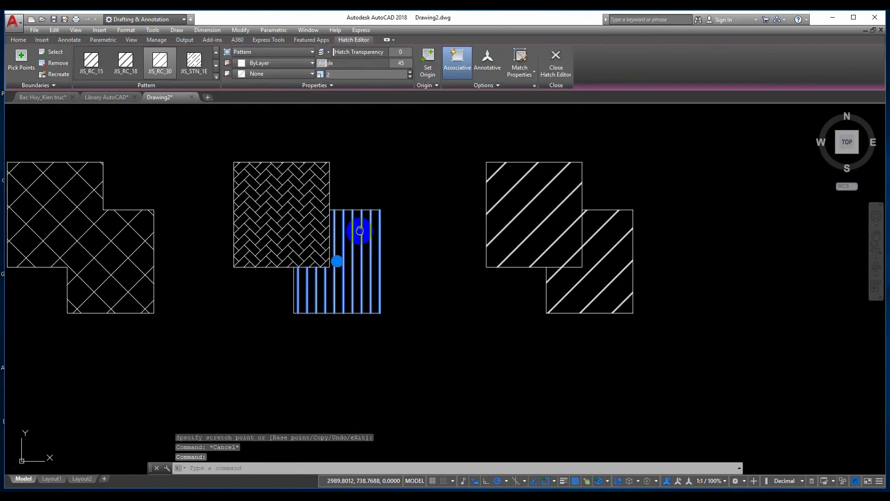
pyautogui.press('Escape')
pyautogui.click(357, 231)
pyautogui.press('Delete')
# Add two vertices to the herringbone hatch at the lower rectangle's right corners
pyautogui.click(319, 231)
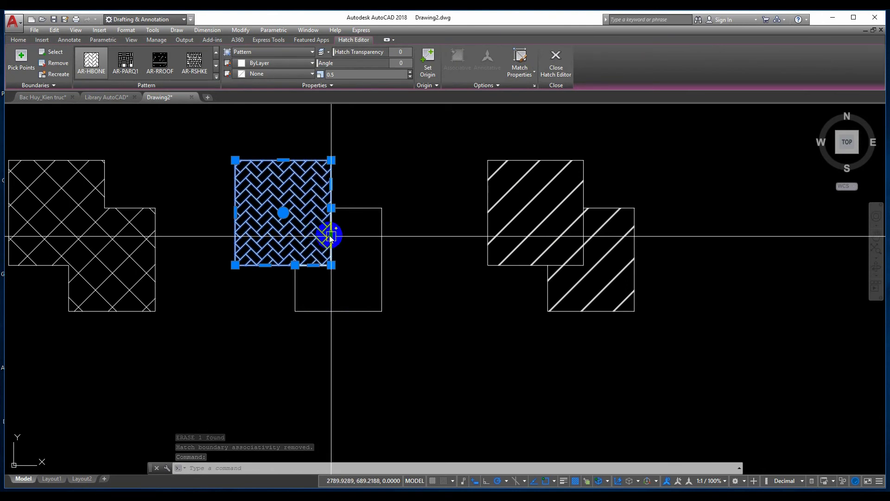
pyautogui.moveTo(331, 236)
pyautogui.click(379, 264)
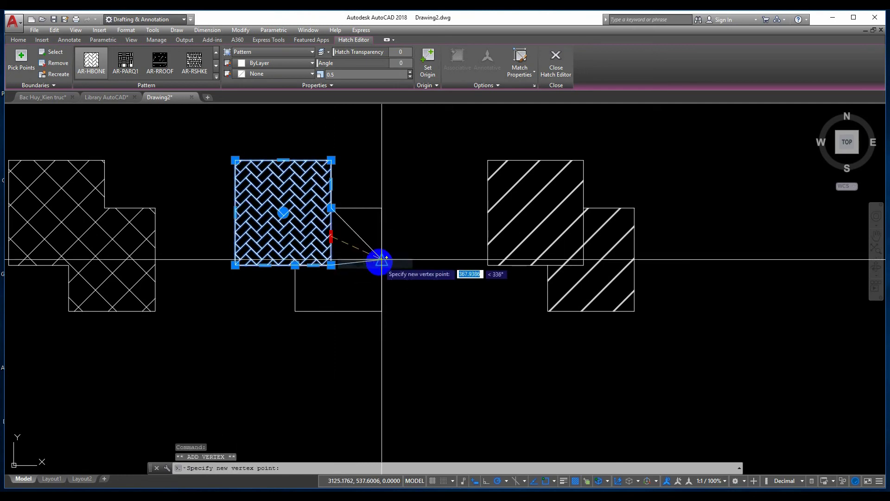
pyautogui.click(382, 208)
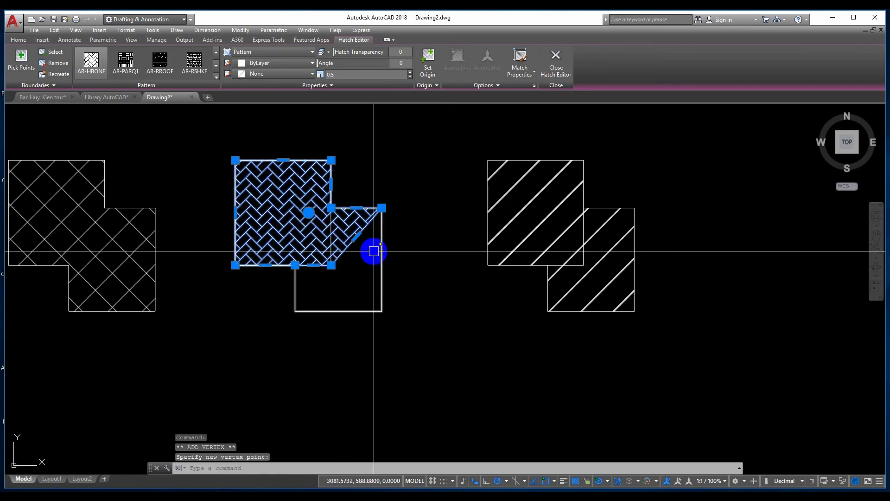
pyautogui.click(389, 268)
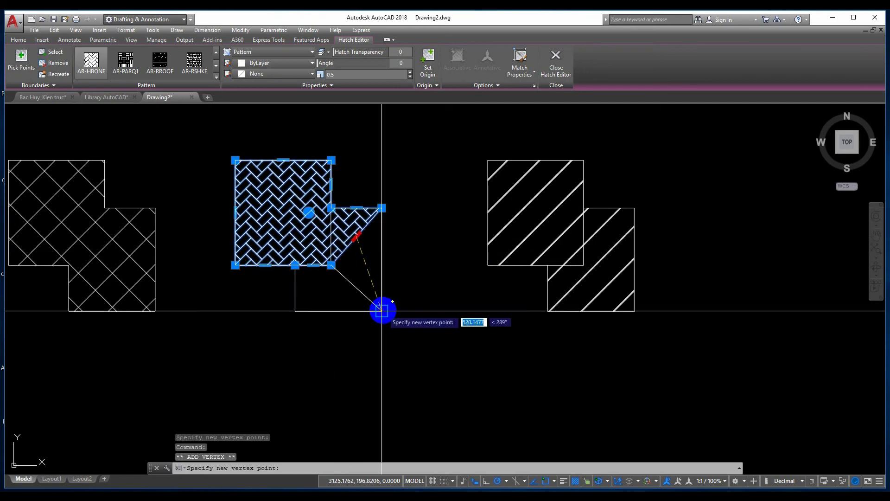
pyautogui.click(381, 310)
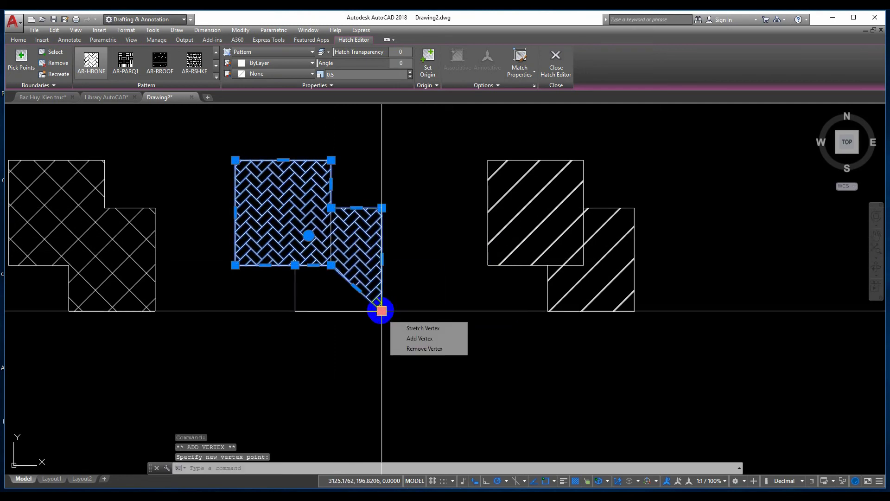
pyautogui.press('Escape')
# Stretch the herringbone hatch's inner corner to the lower rectangle's bottom-left corner
pyautogui.click(330, 263)
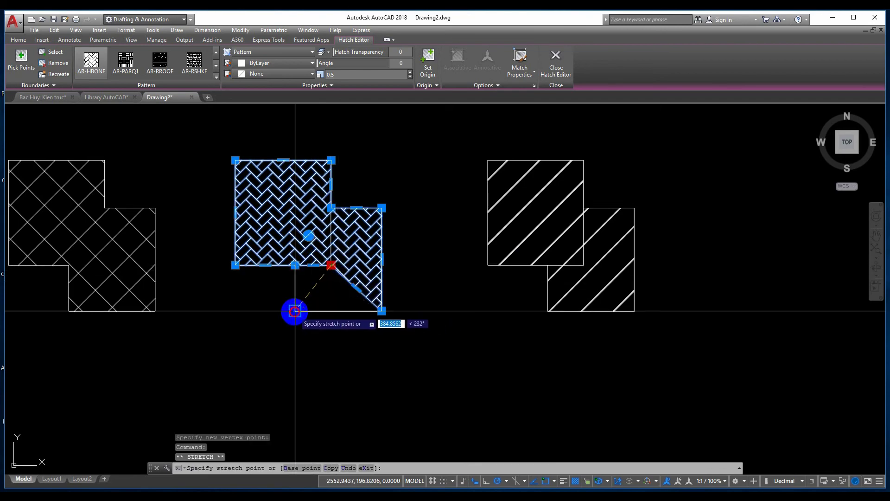
pyautogui.click(295, 311)
pyautogui.press('Escape')
pyautogui.scroll(-2, 408, 244)
pyautogui.moveTo(415, 253); pyautogui.dragTo(472, 235, button='middle')
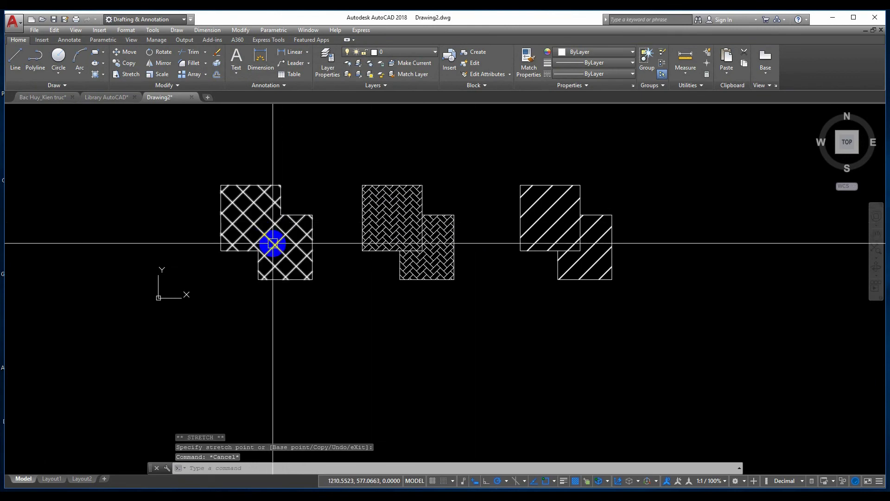
# Draw a vertical polyline from the crosshatch's inner corner down to the outline's bottom edge
pyautogui.scroll(2, 250, 207)
pyautogui.scroll(-2, 387, 245)
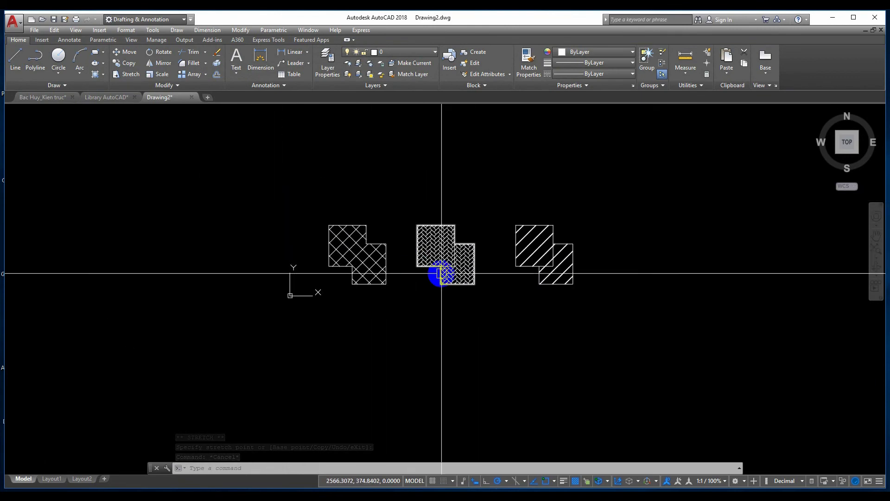
pyautogui.scroll(3, 332, 258)
pyautogui.scroll(-2, 354, 266)
pyautogui.scroll(2, 355, 275)
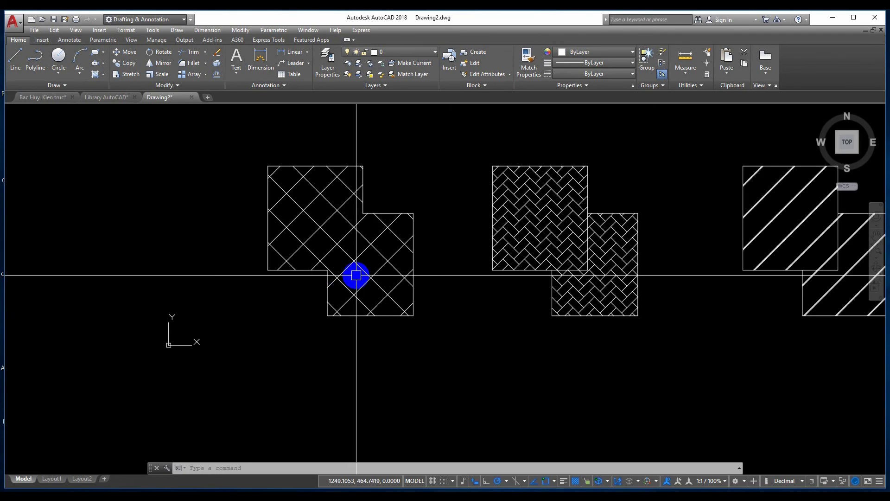
pyautogui.press('Return')
pyautogui.click(363, 213)
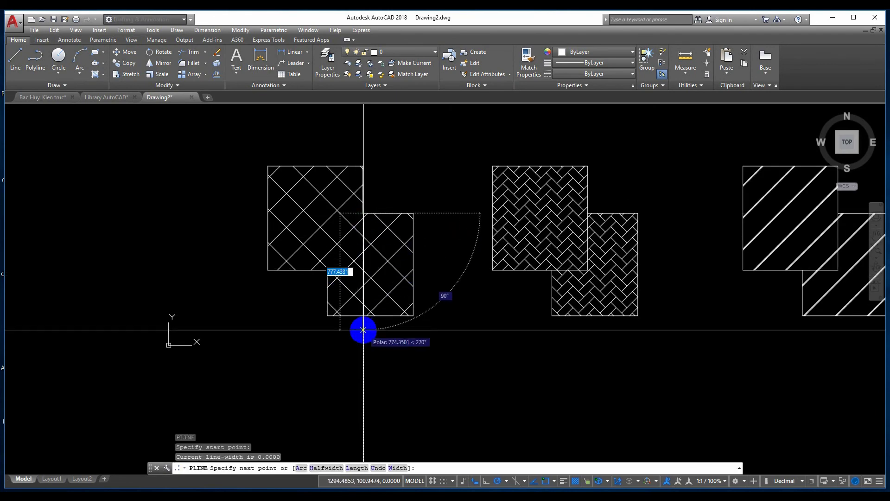
pyautogui.click(366, 314)
pyautogui.press('Escape')
# Trim the crosshatch out of the right rectangle using that vertical line
pyautogui.scroll(2, 368, 287)
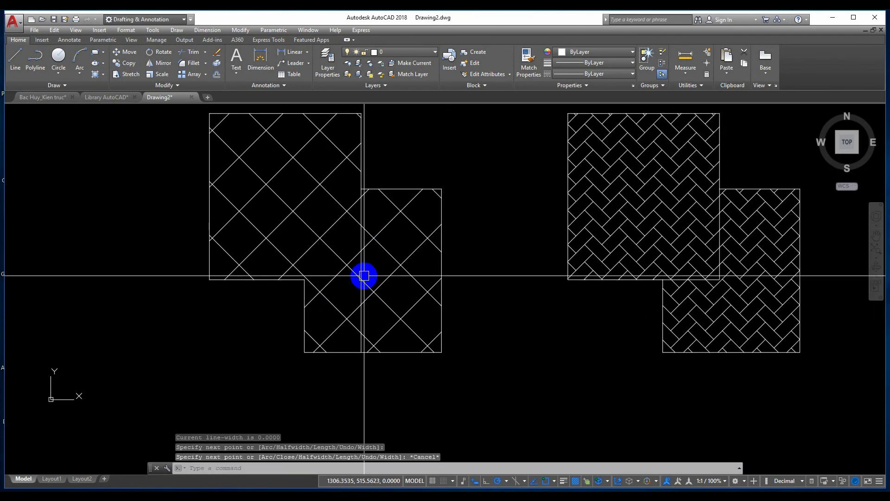
pyautogui.write('r')
pyautogui.press('Return')
pyautogui.click(362, 264)
pyautogui.press('Return')
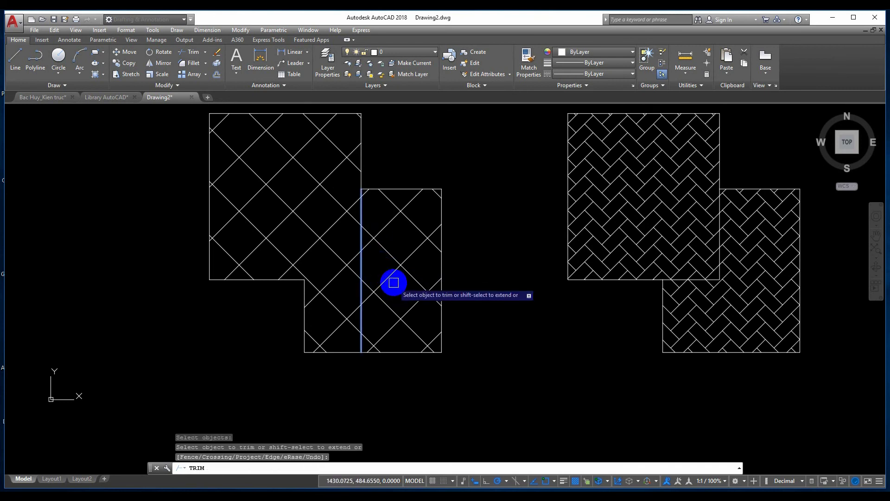
pyautogui.click(398, 265)
pyautogui.press('Return')
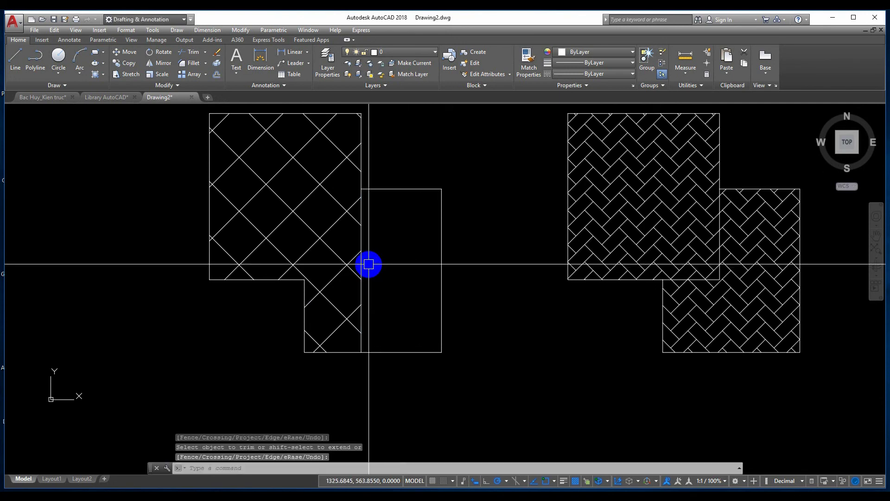
# Draw a polyline along the upper square's bottom edge with PL
pyautogui.scroll(-5, 403, 246)
pyautogui.moveTo(425, 267); pyautogui.dragTo(425, 284, button='middle')
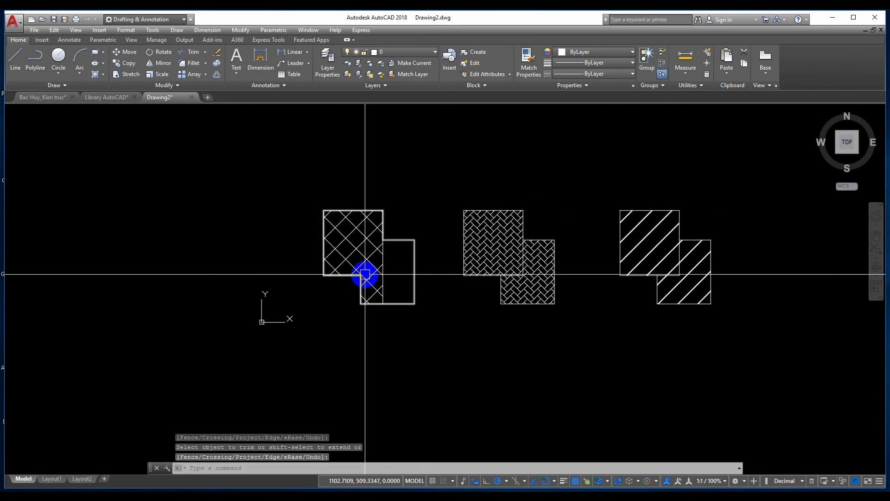
pyautogui.scroll(2, 397, 272)
pyautogui.scroll(2, 398, 273)
pyautogui.press('Escape')
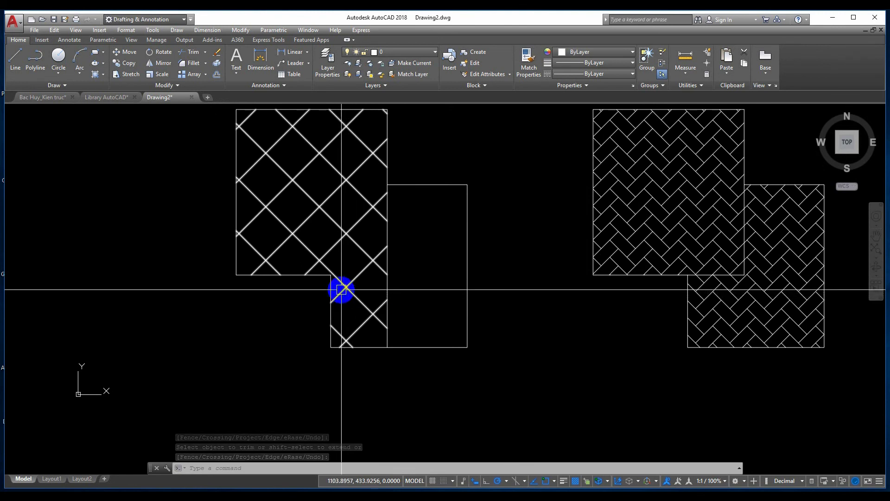
pyautogui.write('pl')
pyautogui.press('Return')
pyautogui.click(331, 275)
pyautogui.click(386, 275)
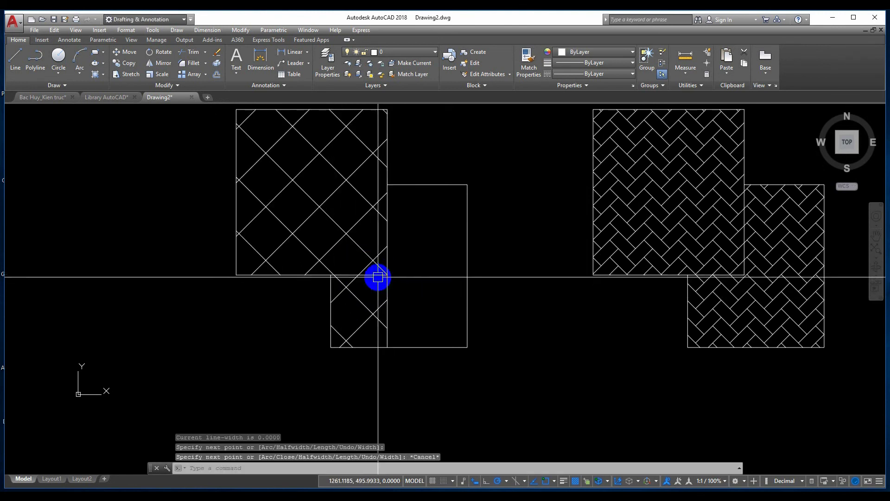
pyautogui.press('Escape')
# Trim the crosshatch below the upper square using its bottom edge as cutting edge
pyautogui.write('t')
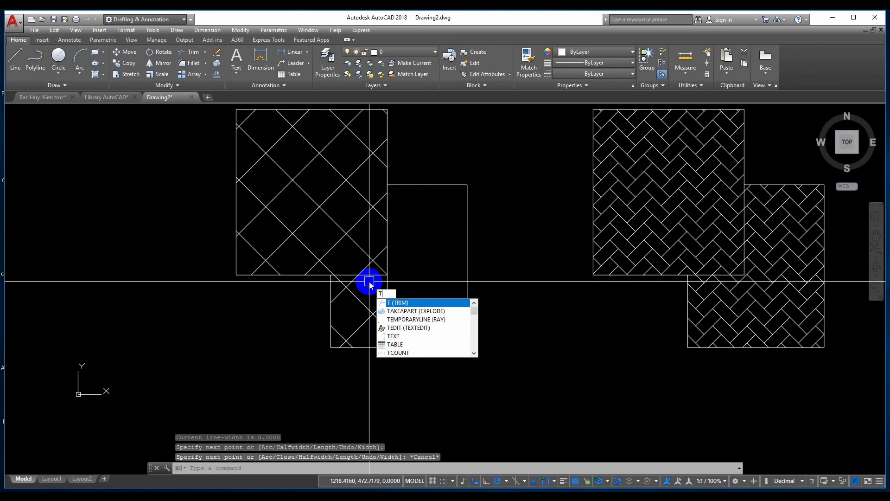
pyautogui.press('Return')
pyautogui.click(368, 276)
pyautogui.press('Return')
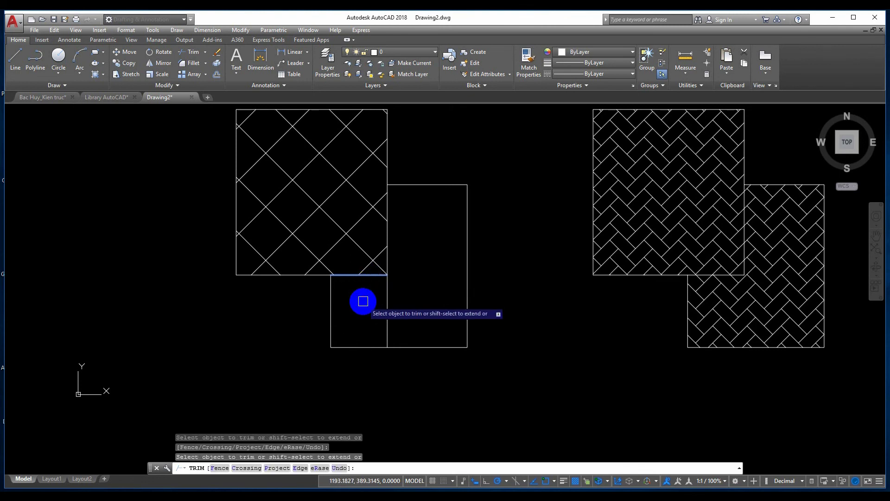
pyautogui.click(408, 288)
pyautogui.click(386, 272)
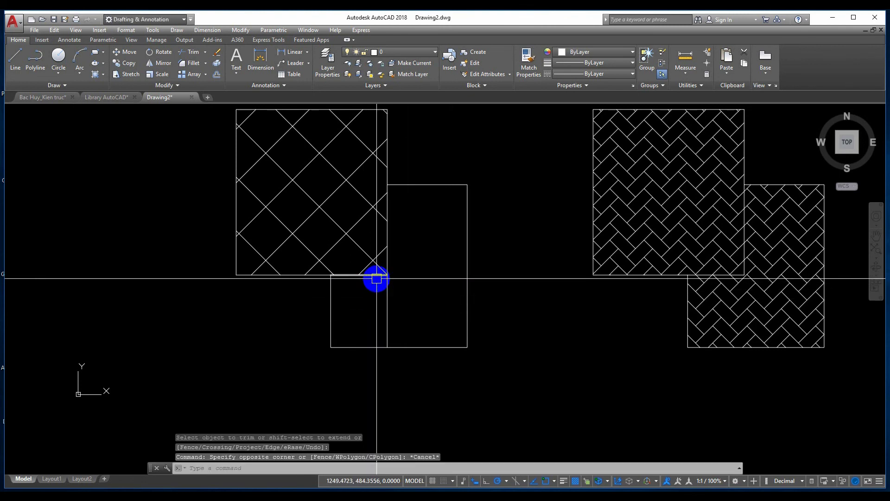
pyautogui.write('tr')
pyautogui.press('Return')
pyautogui.press('Return')
pyautogui.click(376, 277)
pyautogui.press('Return')
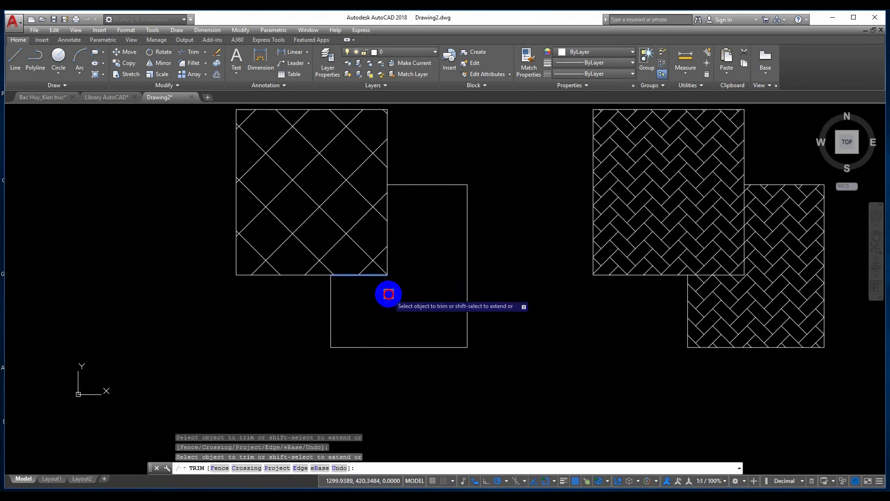
pyautogui.scroll(-4, 388, 294)
pyautogui.scroll(-2, 383, 296)
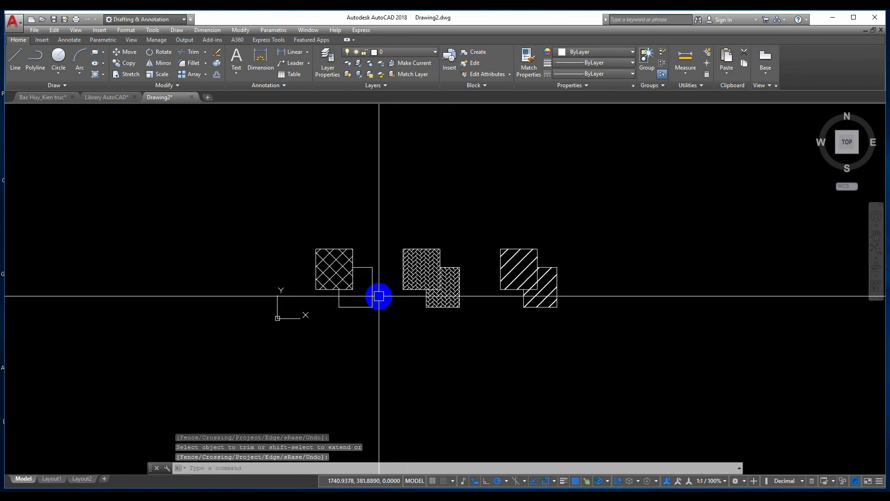